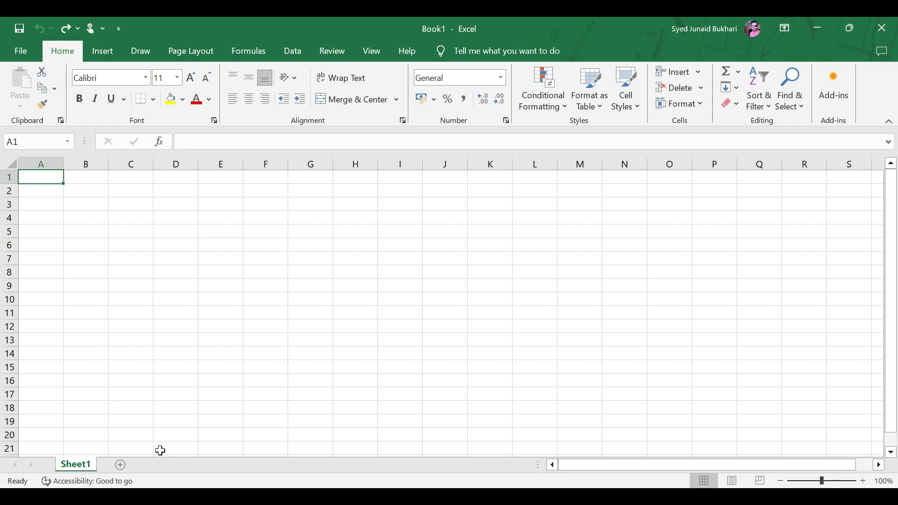
# Add three new worksheets to the workbook and return to Sheet1.
pyautogui.click(117, 466)
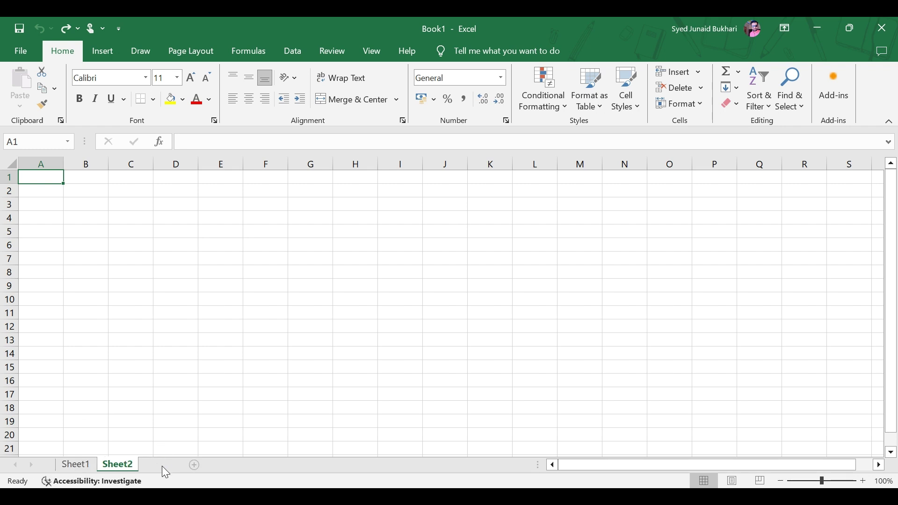
pyautogui.click(162, 465)
pyautogui.click(202, 470)
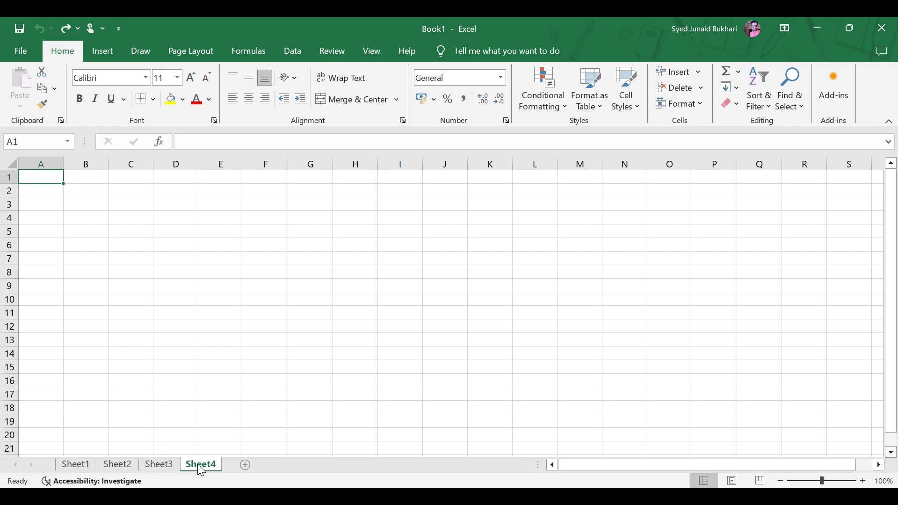
pyautogui.click(83, 466)
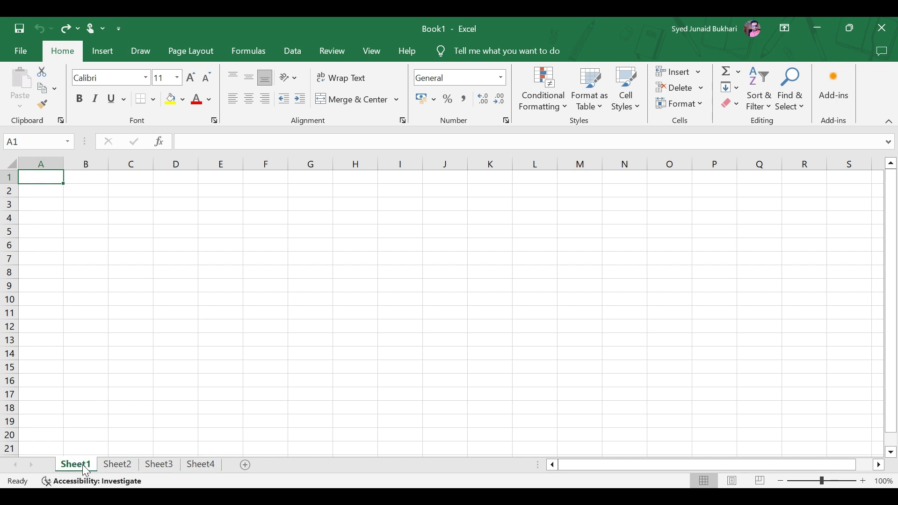
# Examine the column lettering by moving along row 1 past column Z and back toward column A.
pyautogui.click(104, 178)
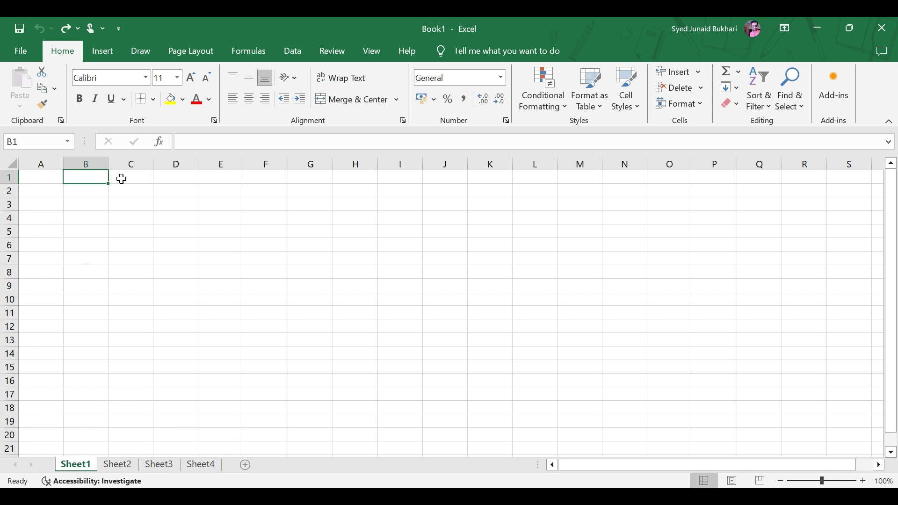
pyautogui.click(122, 179)
pyautogui.click(183, 179)
pyautogui.click(61, 179)
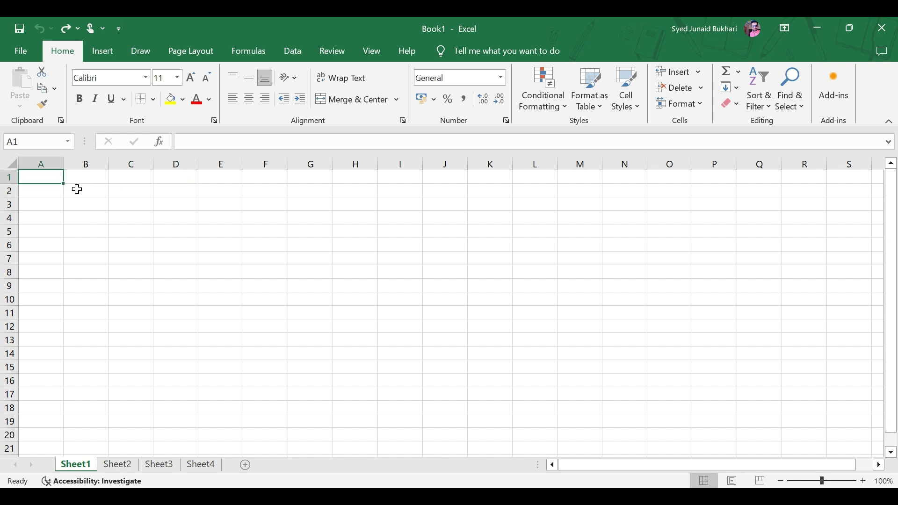
pyautogui.press('Right')
pyautogui.press('Right')
pyautogui.press('Right')
pyautogui.press('Right')
pyautogui.press('Right')
pyautogui.press('Right')
pyautogui.press('Right')
pyautogui.press('Right')
pyautogui.press('Right')
pyautogui.press('Right')
pyautogui.press('Right')
pyautogui.press('Right')
pyautogui.press('Right')
pyautogui.press('Right')
pyautogui.press('Right')
pyautogui.press('Right')
pyautogui.press('Right')
pyautogui.press('Right')
pyautogui.press('Right')
pyautogui.press('Right')
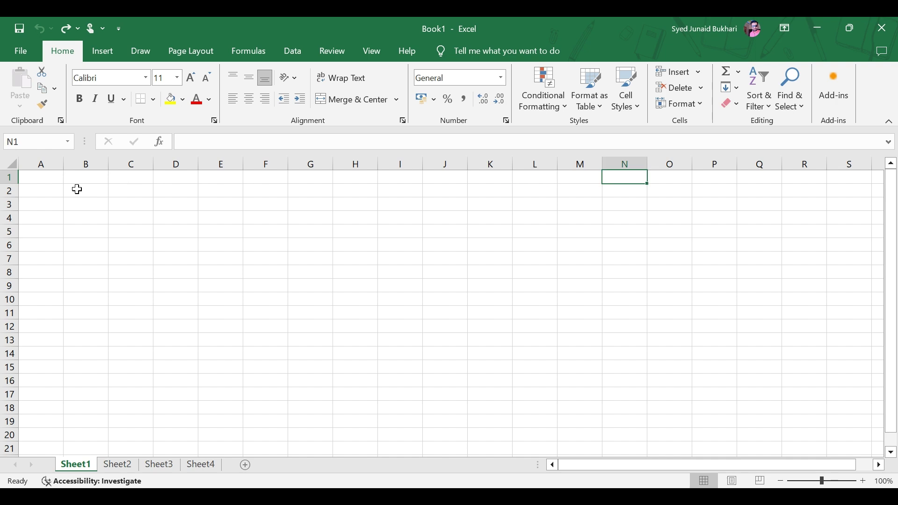
pyautogui.press('Right')
pyautogui.press('Right')
pyautogui.press('Left')
pyautogui.press('Left')
pyautogui.press('Left')
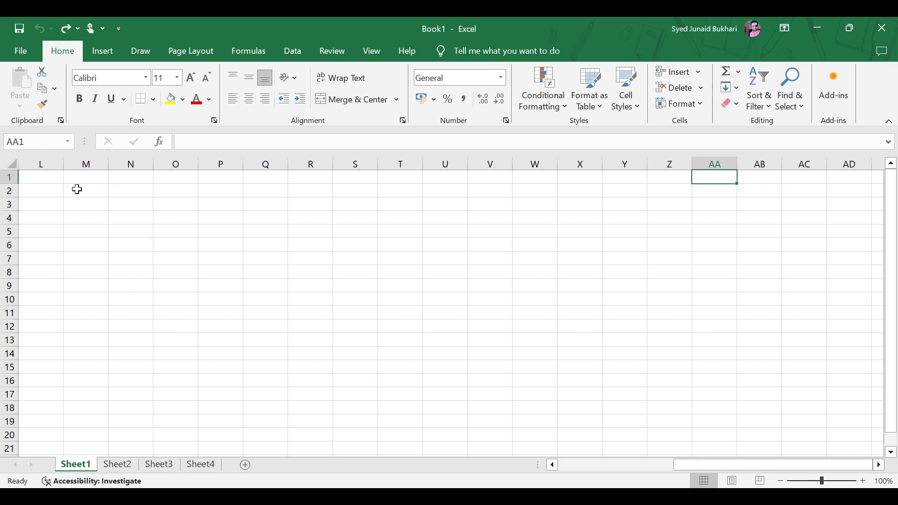
pyautogui.press('Right')
pyautogui.press('Right')
pyautogui.press('Right')
pyautogui.press('Right')
pyautogui.press('Right')
pyautogui.press('Right')
pyautogui.press('Right')
pyautogui.press('Right')
pyautogui.press('Right')
pyautogui.press('Right')
pyautogui.press('Right')
pyautogui.press('Right')
pyautogui.press('Right')
pyautogui.press('Right')
pyautogui.press('Right')
pyautogui.press('Right')
pyautogui.press('Right')
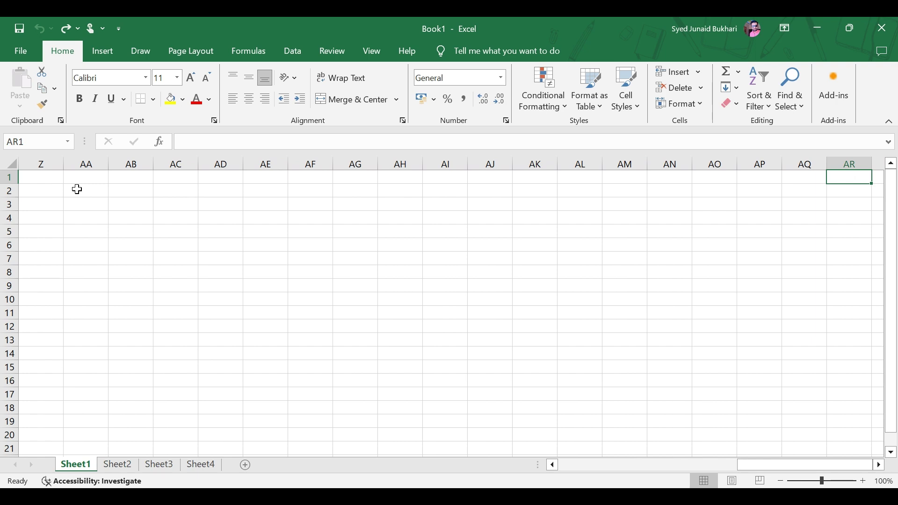
pyautogui.press('Right')
pyautogui.press('Left')
pyautogui.press('Left')
pyautogui.press('Left')
pyautogui.press('Left')
pyautogui.press('Left')
pyautogui.press('Left')
pyautogui.press('Left')
pyautogui.press('Left')
pyautogui.press('Left')
pyautogui.press('Left')
pyautogui.press('Left')
pyautogui.press('Left')
pyautogui.press('Left')
pyautogui.press('Left')
pyautogui.press('Left')
pyautogui.press('Left')
pyautogui.press('Left')
pyautogui.press('Left')
pyautogui.press('Left')
pyautogui.press('Left')
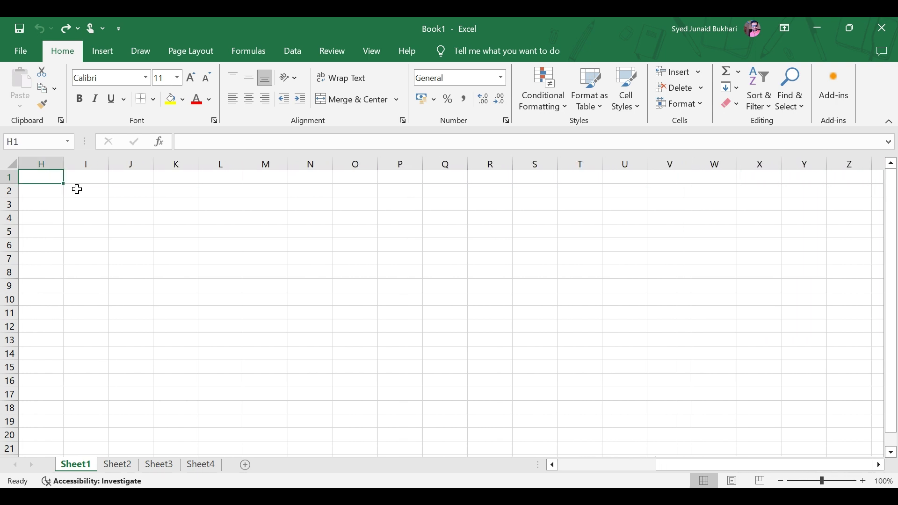
# Examine the row numbering by moving down column A past row 100 and back up to A1.
pyautogui.press('Down')
pyautogui.press('Down')
pyautogui.press('Down')
pyautogui.press('Down')
pyautogui.press('Down')
pyautogui.press('Down')
pyautogui.press('Down')
pyautogui.press('Down')
pyautogui.press('Down')
pyautogui.press('Down')
pyautogui.press('Down')
pyautogui.press('Down')
pyautogui.press('Down')
pyautogui.press('Down')
pyautogui.press('Down')
pyautogui.press('Down')
pyautogui.press('Down')
pyautogui.press('Down')
pyautogui.press('Down')
pyautogui.press('Down')
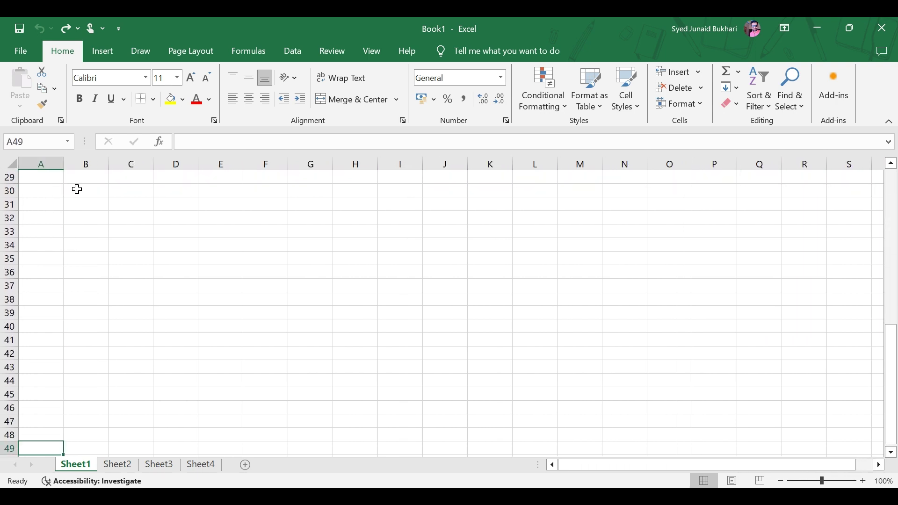
pyautogui.press('Down')
pyautogui.press('Down')
pyautogui.press('Down')
pyautogui.press('Down')
pyautogui.press('Down')
pyautogui.press('Down')
pyautogui.press('Down')
pyautogui.press('Down')
pyautogui.press('Down')
pyautogui.press('Down')
pyautogui.press('Down')
pyautogui.press('Down')
pyautogui.press('Down')
pyautogui.press('Down')
pyautogui.press('Down')
pyautogui.press('Down')
pyautogui.press('Down')
pyautogui.press('Down')
pyautogui.press('Down')
pyautogui.press('Down')
pyautogui.press('Up')
pyautogui.press('Up')
pyautogui.press('Up')
pyautogui.press('Up')
pyautogui.press('Up')
pyautogui.press('Up')
pyautogui.press('Up')
pyautogui.press('Up')
pyautogui.press('Up')
pyautogui.press('Up')
pyautogui.press('Up')
pyautogui.press('Up')
pyautogui.press('Up')
pyautogui.press('Up')
pyautogui.press('Up')
pyautogui.press('Up')
pyautogui.press('Up')
pyautogui.press('Up')
pyautogui.press('Up')
pyautogui.press('Up')
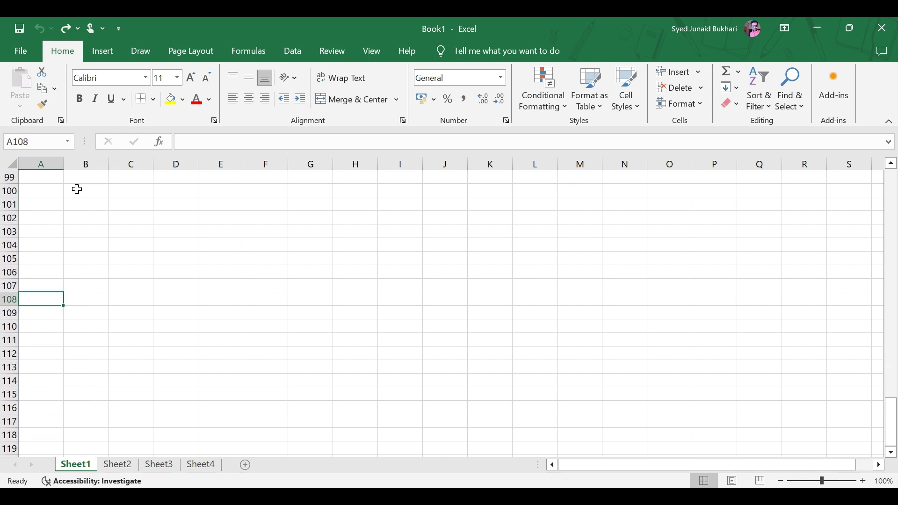
pyautogui.press('Up')
pyautogui.press('Up')
pyautogui.press('Up')
pyautogui.press('Up')
pyautogui.press('Up')
pyautogui.press('Up')
pyautogui.press('Up')
pyautogui.press('Up')
pyautogui.press('Up')
pyautogui.press('Up')
pyautogui.press('Up')
pyautogui.press('Up')
pyautogui.press('Up')
pyautogui.press('Up')
pyautogui.press('Up')
pyautogui.press('Up')
pyautogui.press('Up')
pyautogui.press('Up')
pyautogui.press('Up')
pyautogui.press('Up')
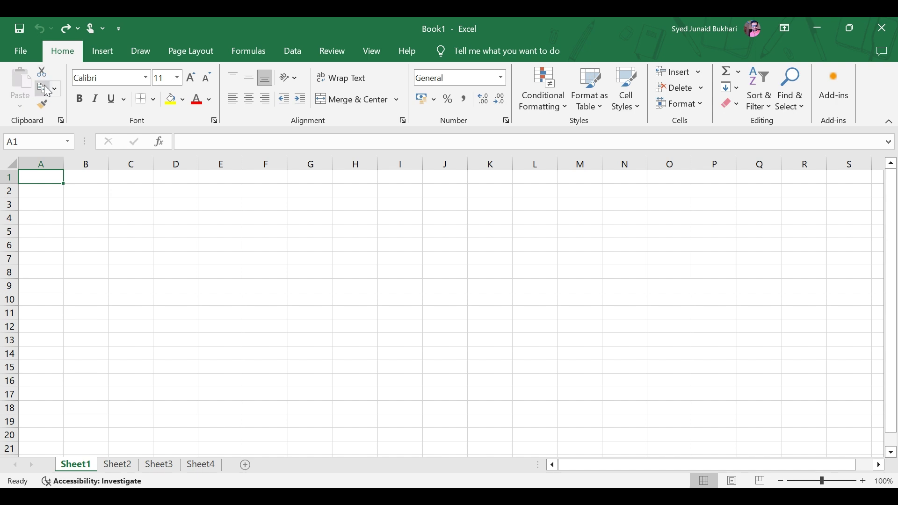
pyautogui.click(148, 78)
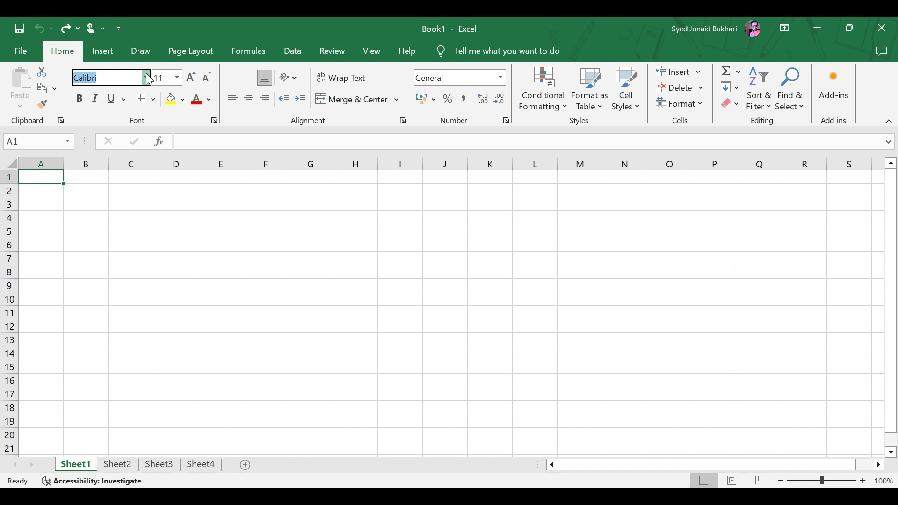
pyautogui.click(147, 78)
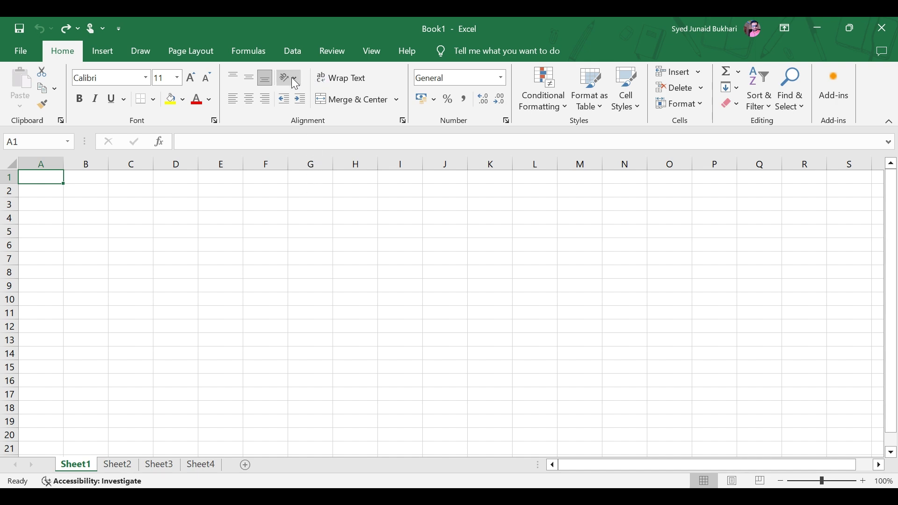
pyautogui.click(341, 83)
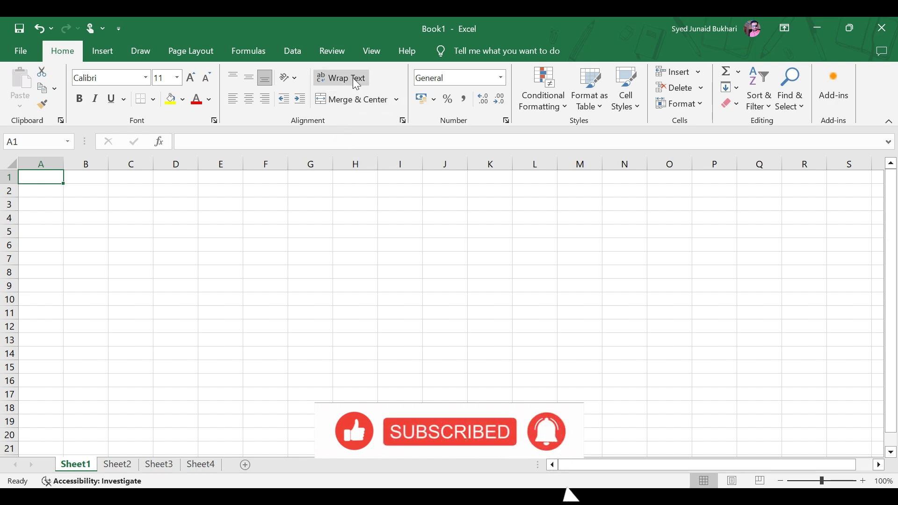
# Enter the sample text "fhksdhkffhsdkfhskhfsd" in cell A1 and wrap it within the cell.
pyautogui.write('fhksdhkffhsdkfhskhfsd')
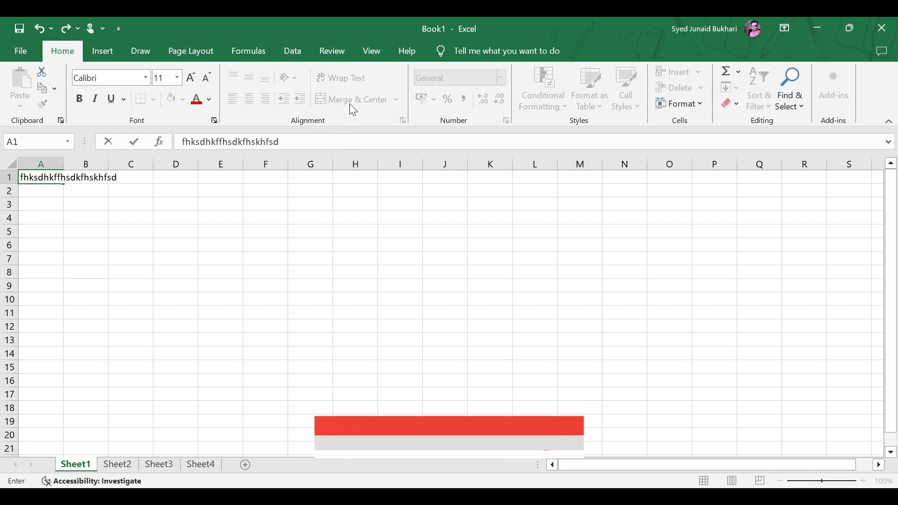
pyautogui.press('Return')
pyautogui.press('Up')
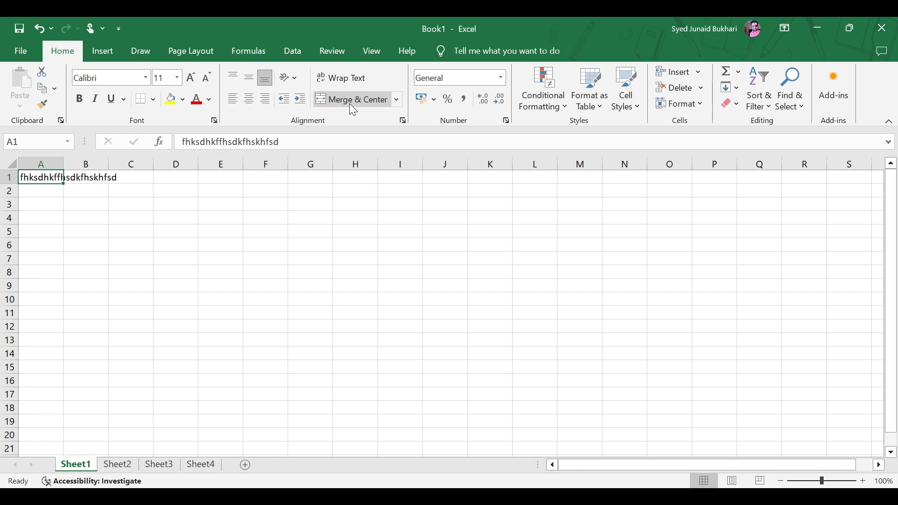
pyautogui.hotkey('shift', 'Down')
pyautogui.hotkey('shift', 'Down')
pyautogui.click(344, 83)
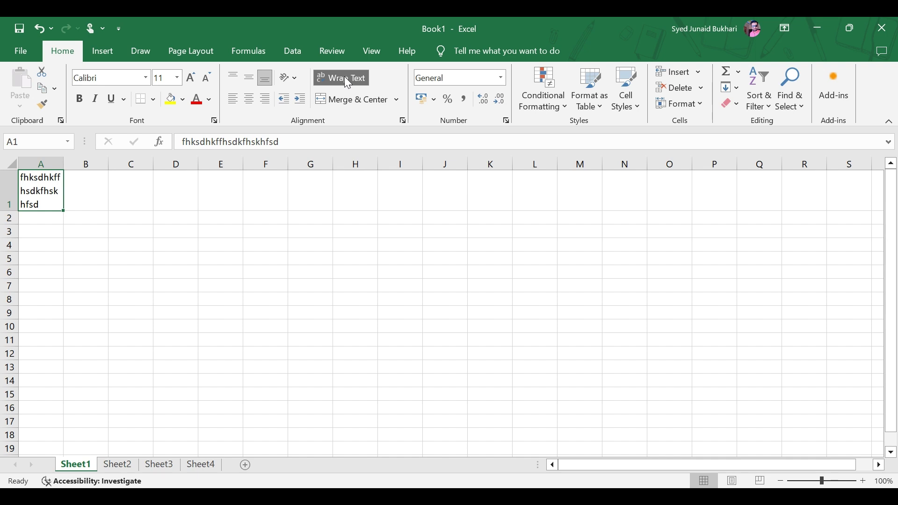
# Turn off text wrapping in cell A1.
pyautogui.click(349, 83)
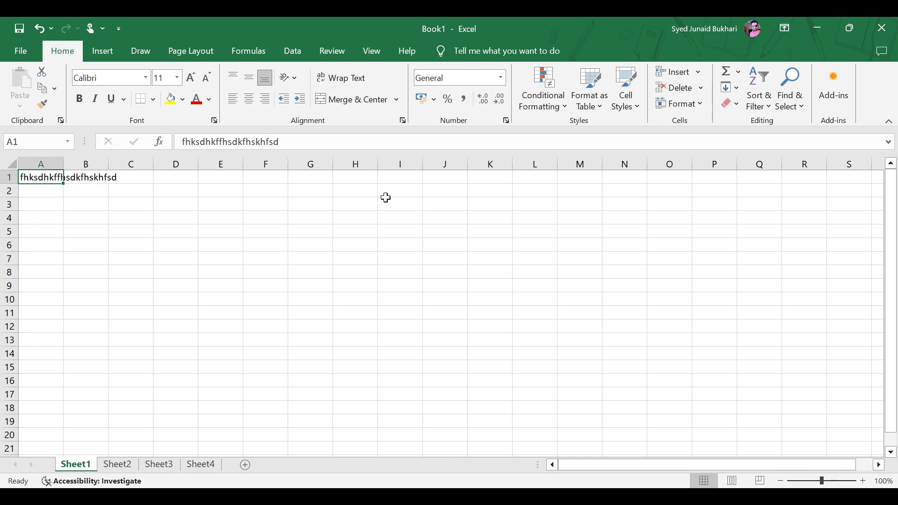
# Merge and center cells A1:C1, then unmerge them again.
pyautogui.hotkey('shift', 'Right')
pyautogui.hotkey('shift', 'Right')
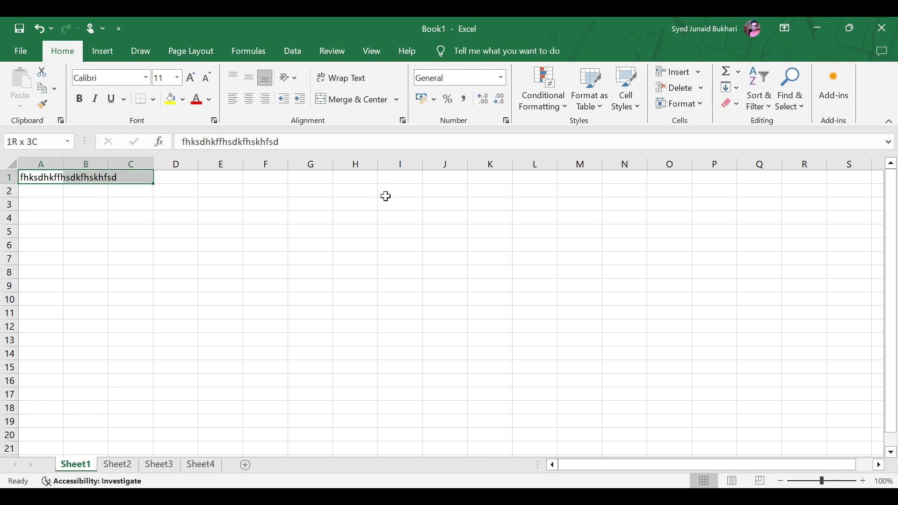
pyautogui.click(380, 100)
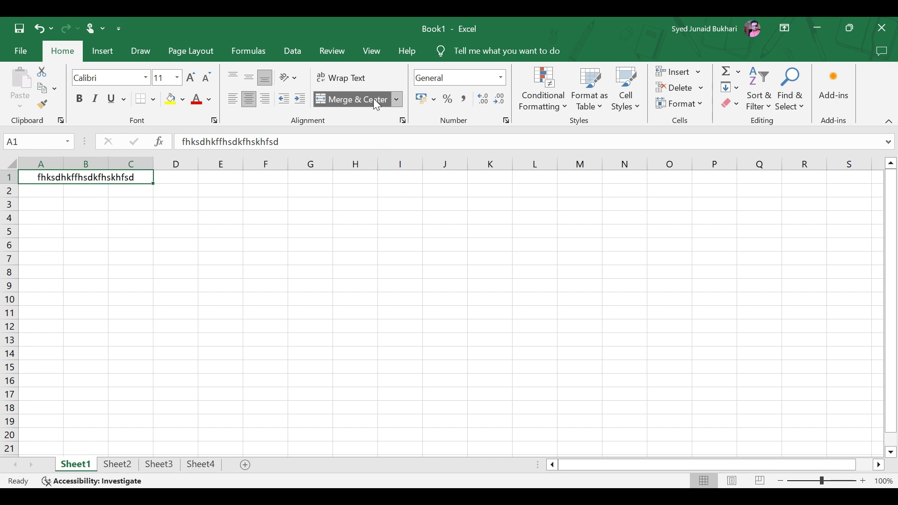
pyautogui.click(374, 99)
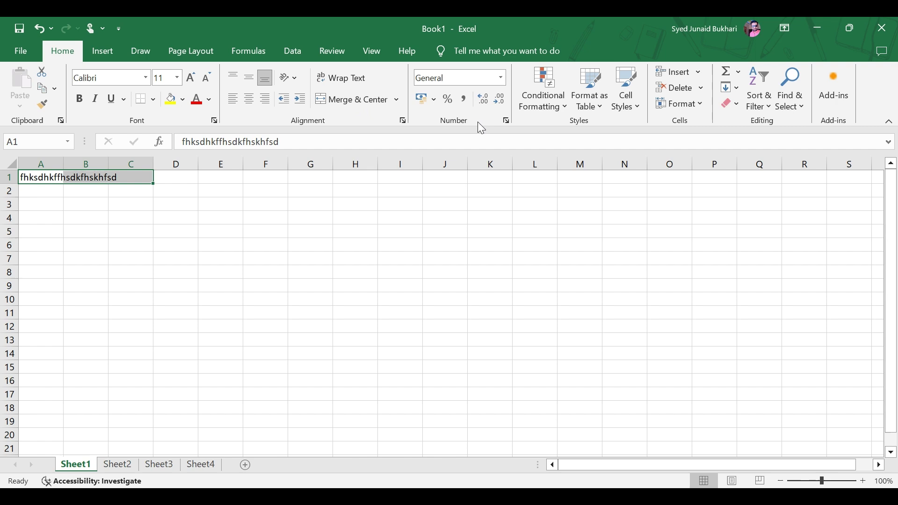
# Enter 1000 in cell D1 and apply the Number format to it.
pyautogui.press('Right')
pyautogui.press('Right')
pyautogui.press('Right')
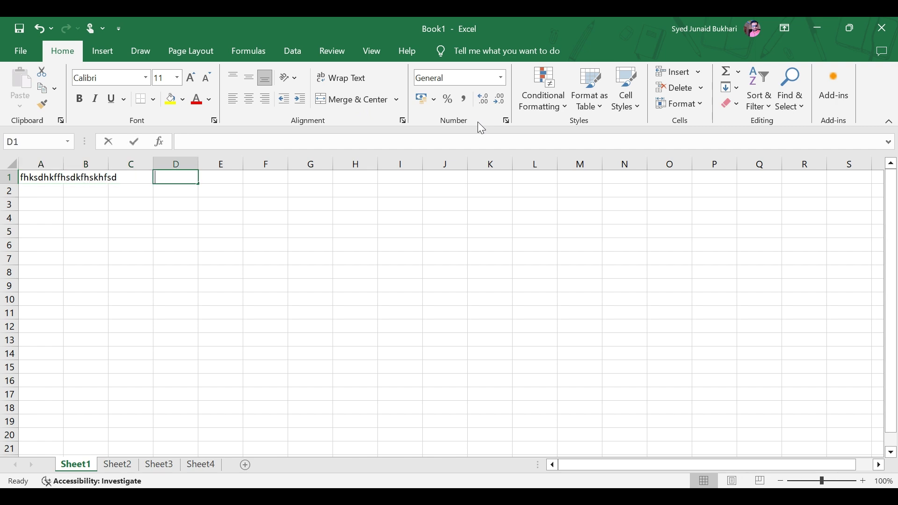
pyautogui.write('1000')
pyautogui.hotkey('ctrl', 'Return')
pyautogui.click(503, 78)
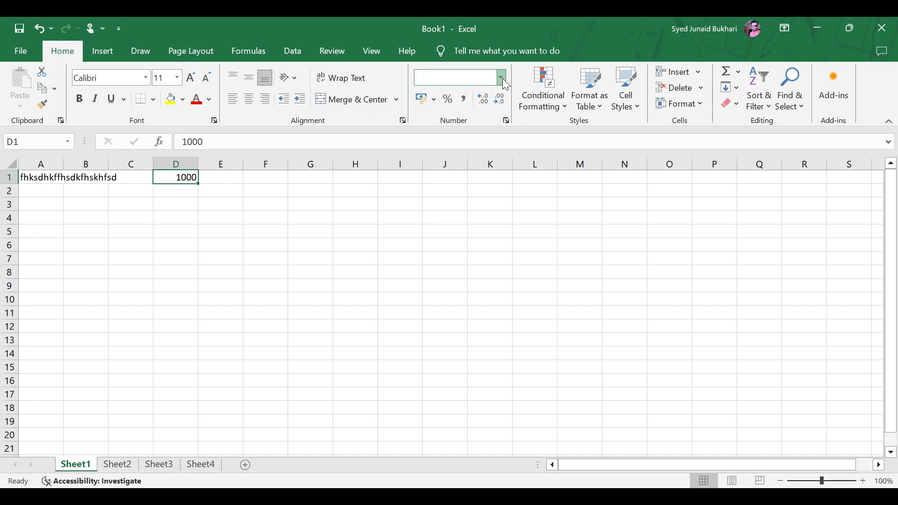
pyautogui.click(481, 140)
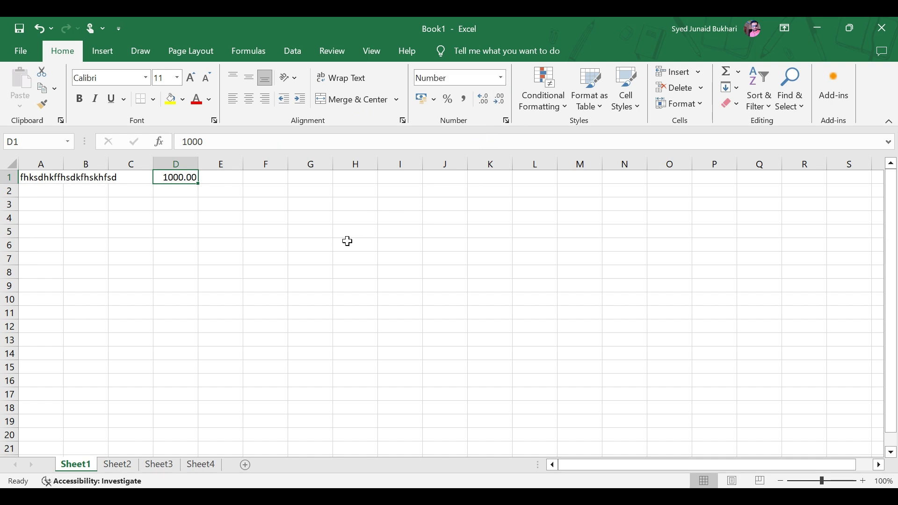
# Try the Currency, Time and Percentage formats on cell D1, one after another.
pyautogui.click(502, 79)
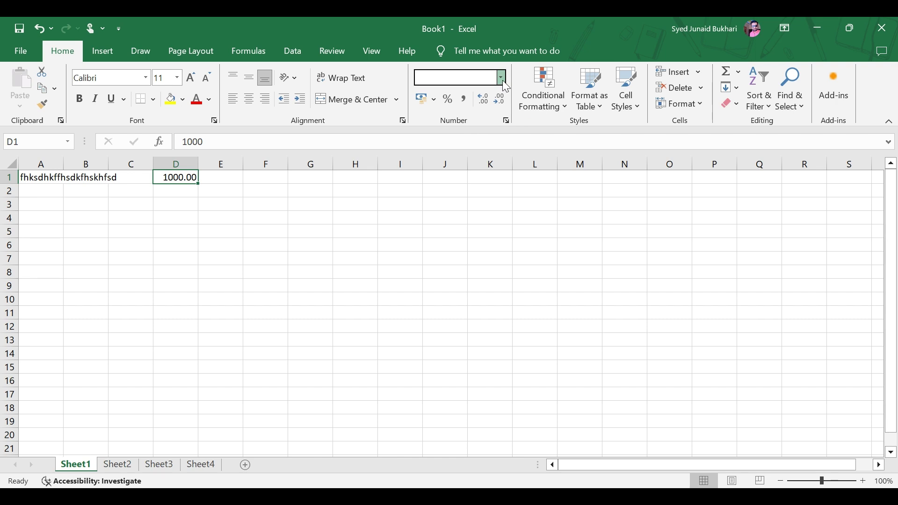
pyautogui.click(499, 162)
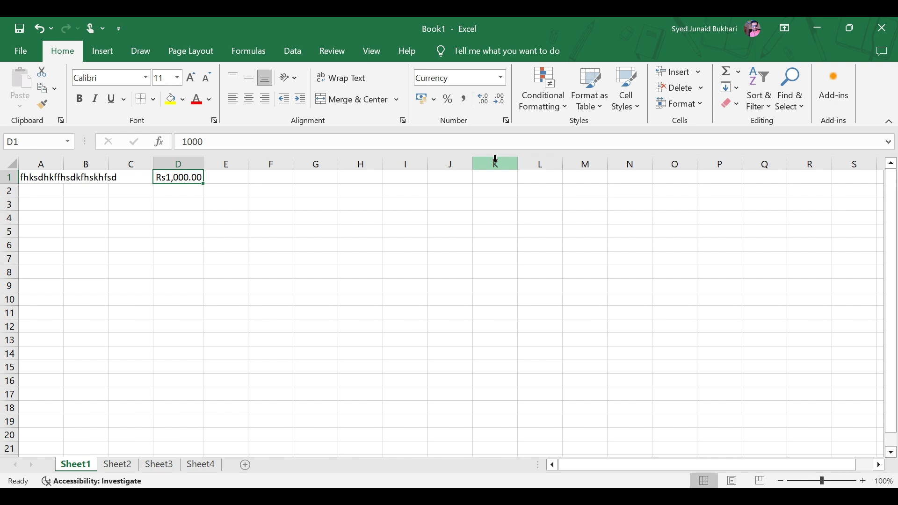
pyautogui.click(504, 76)
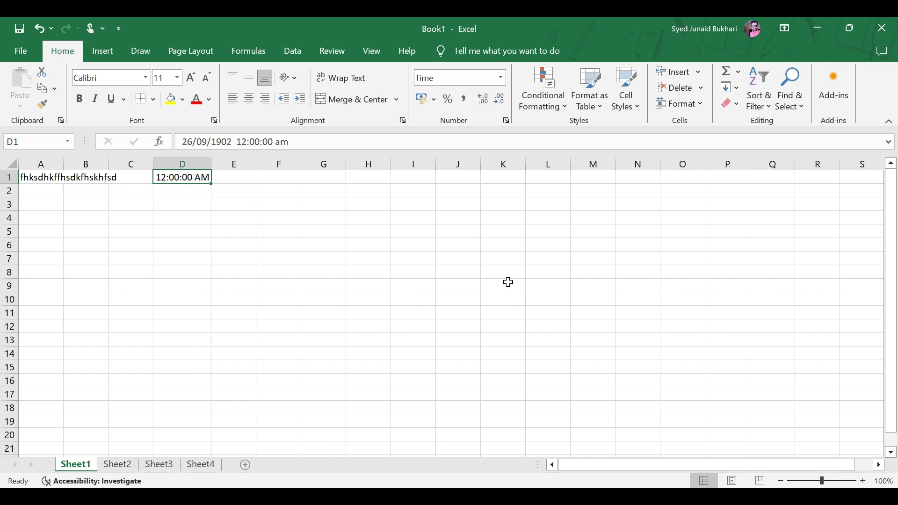
pyautogui.click(503, 78)
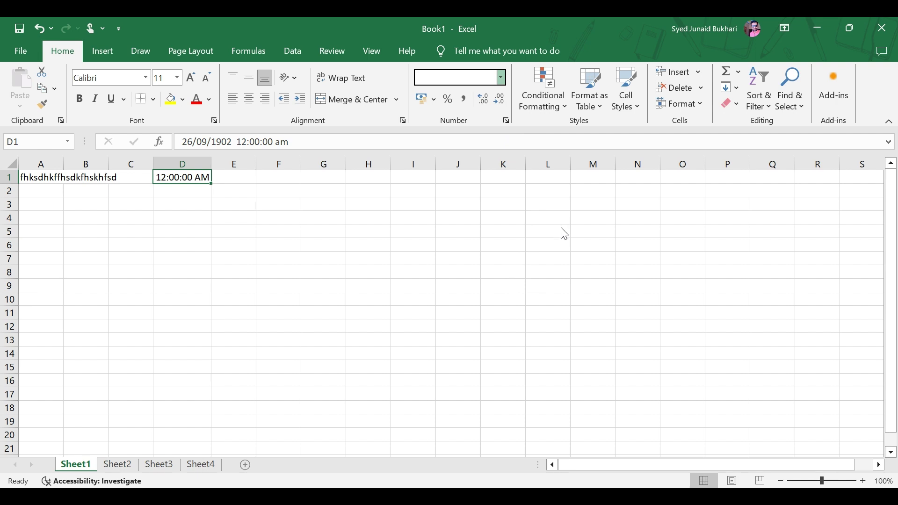
pyautogui.click(498, 263)
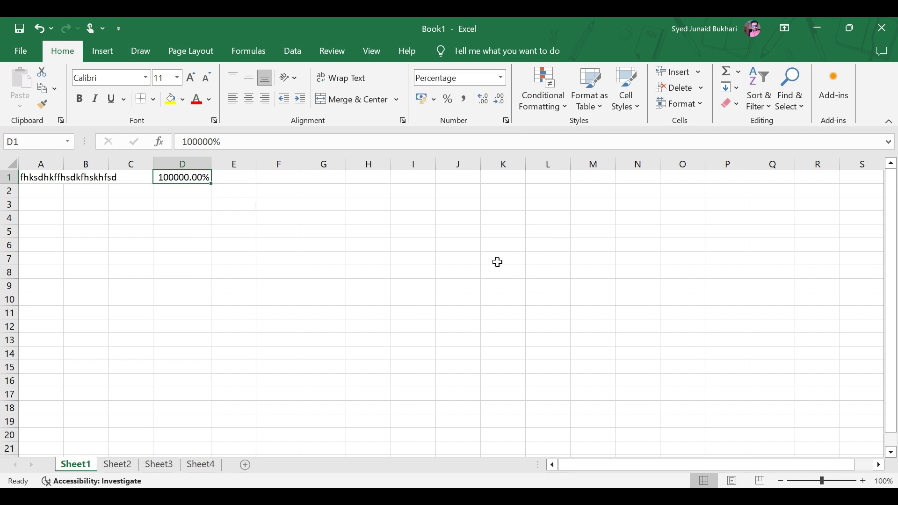
# Enter 10% in the percentage-formatted cell D1.
pyautogui.write('10')
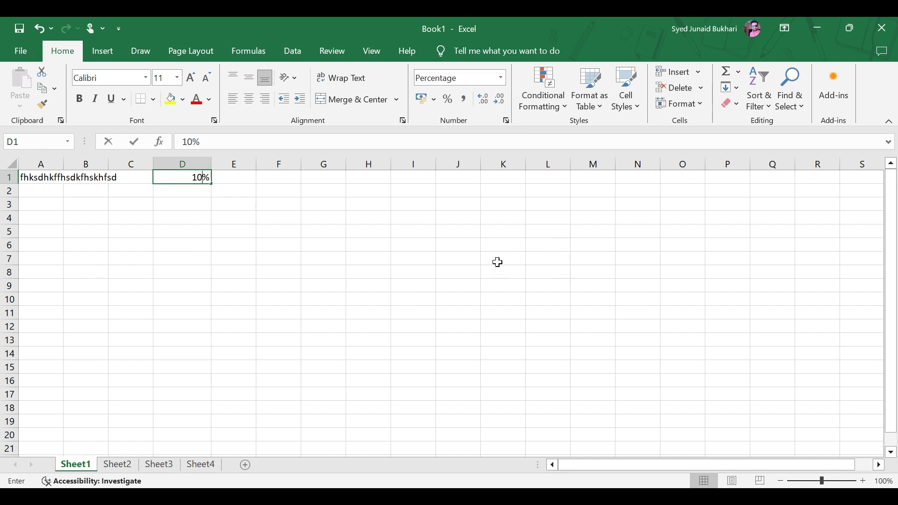
pyautogui.write('\\')
pyautogui.press('BackSpace')
pyautogui.press('Return')
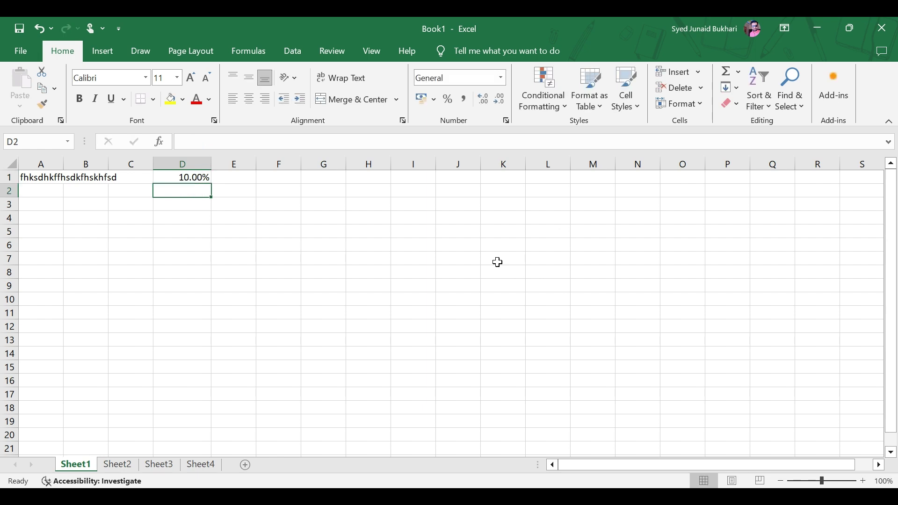
# Set cell D1 back to the Number format and enter 1000 in it.
pyautogui.press('Up')
pyautogui.click(503, 76)
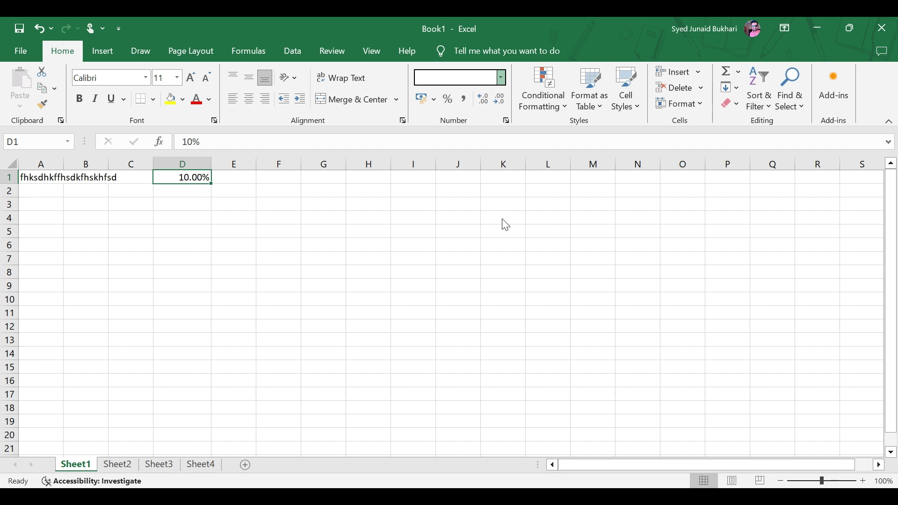
pyautogui.click(373, 208)
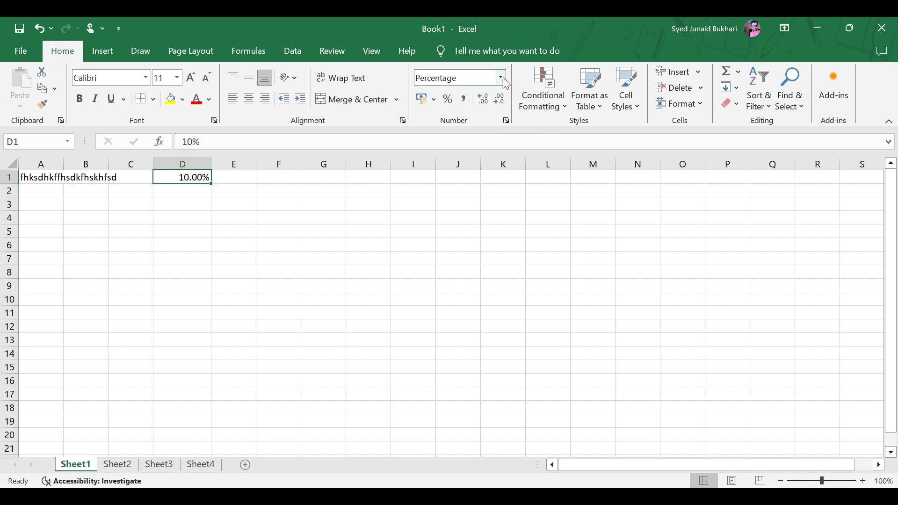
pyautogui.click(483, 136)
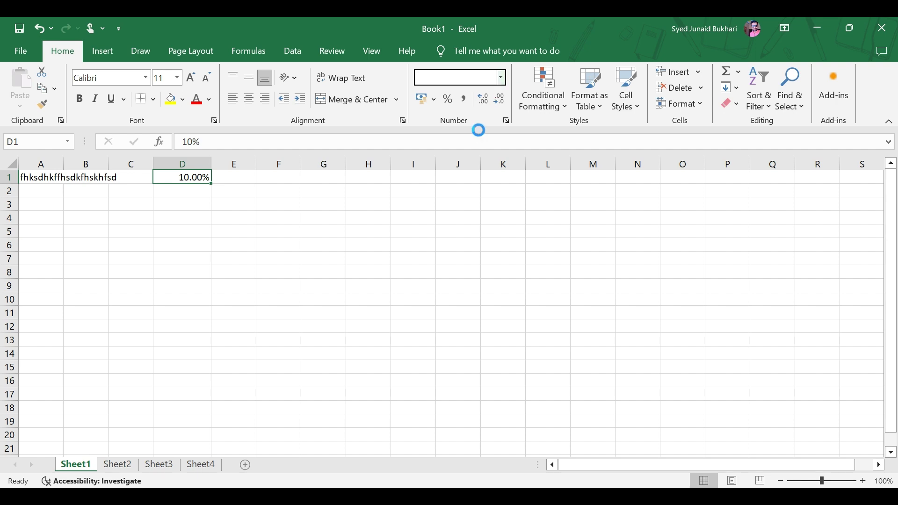
pyautogui.write('1000')
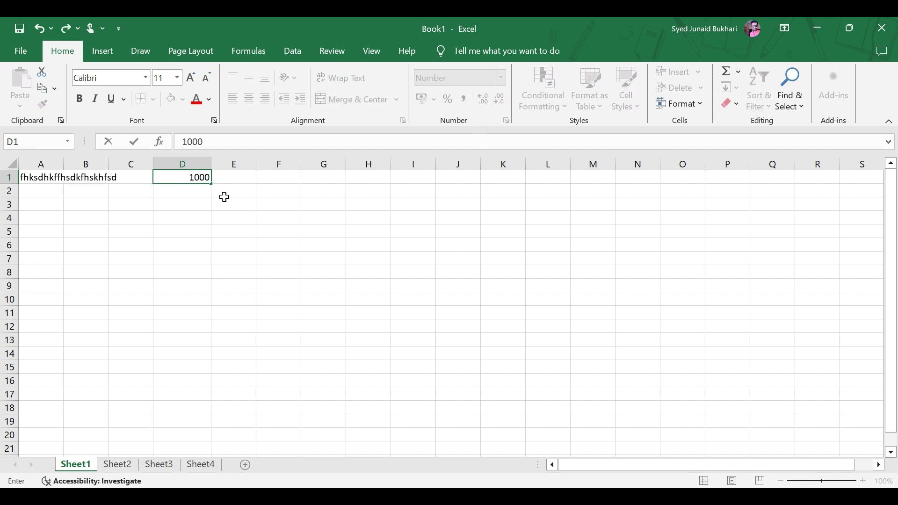
pyautogui.press('Return')
pyautogui.press('Up')
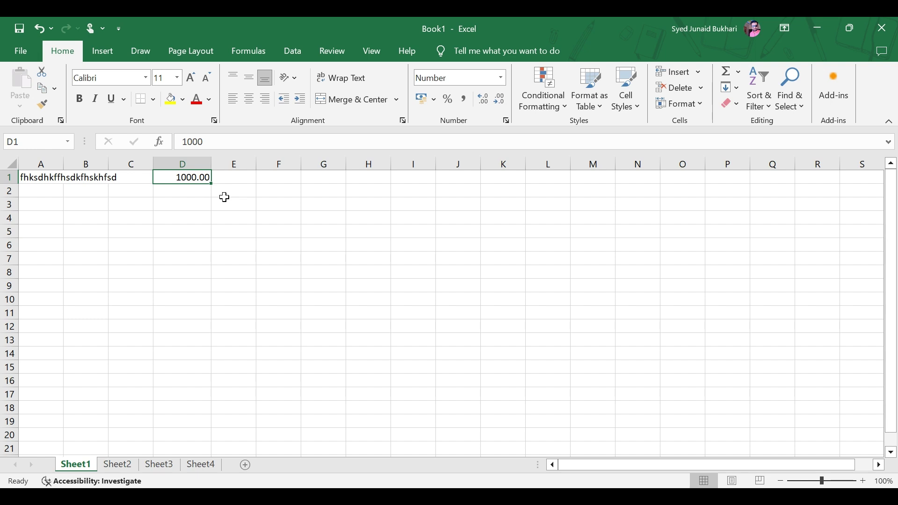
# Increase the decimals of D1 by two places, then decrease them until no decimals remain.
pyautogui.click(487, 111)
pyautogui.click(487, 111)
pyautogui.click(500, 105)
pyautogui.click(501, 105)
pyautogui.click(500, 104)
pyautogui.click(500, 104)
# Format cell D1 as a table with a blue header style and extend the table to column K and row 15.
pyautogui.click(555, 105)
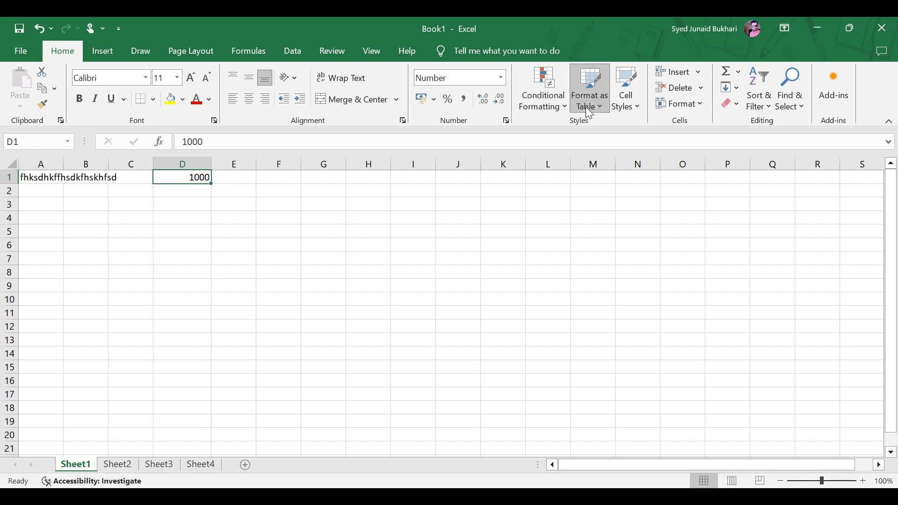
pyautogui.click(612, 185)
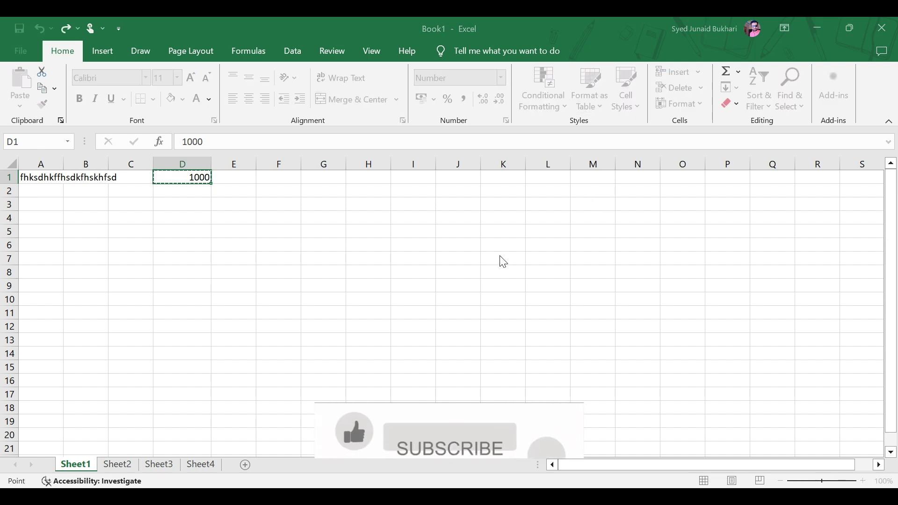
pyautogui.click(448, 305)
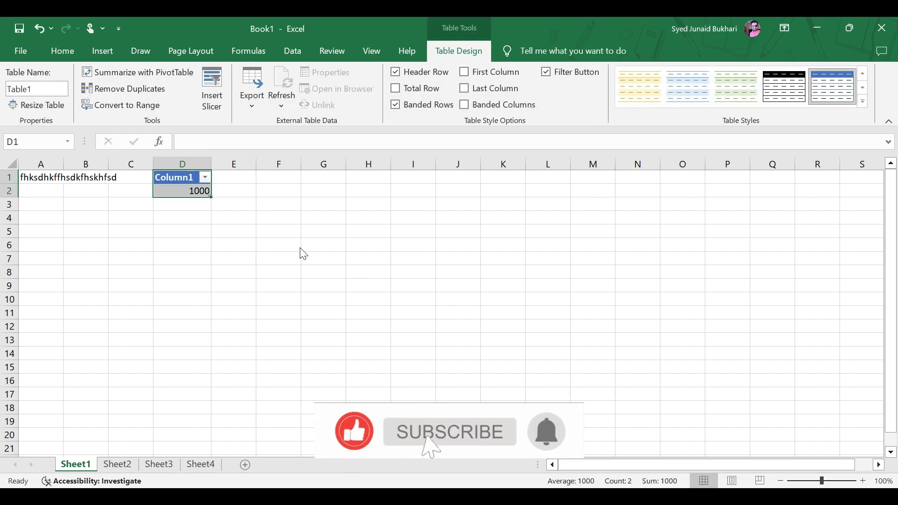
pyautogui.moveTo(211, 197); pyautogui.dragTo(526, 297)
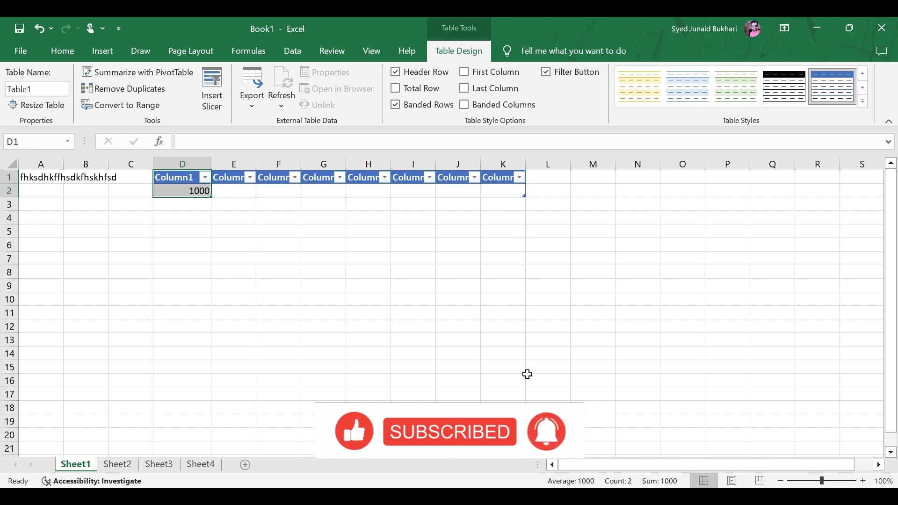
pyautogui.moveTo(527, 375); pyautogui.dragTo(527, 374)
pyautogui.click(243, 204)
pyautogui.click(296, 207)
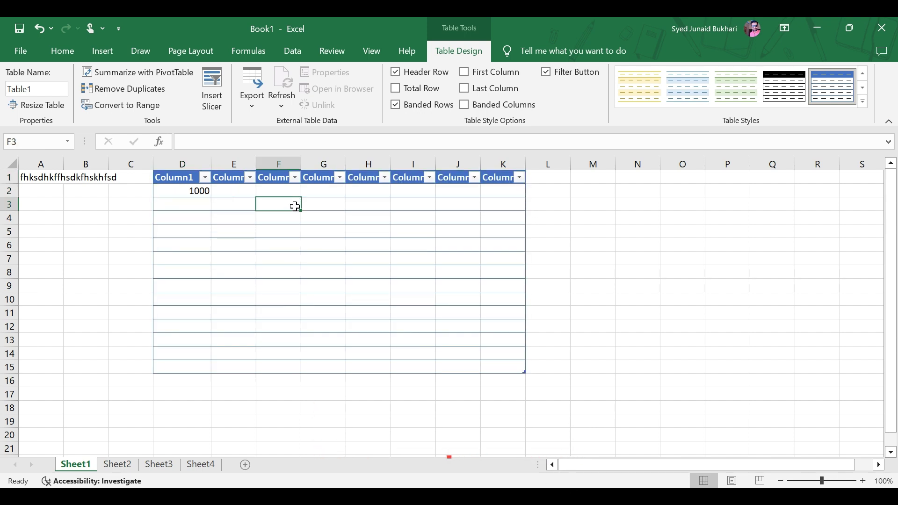
# Apply the light red Bad cell style to D2, then replace it with the green Good style.
pyautogui.click(61, 53)
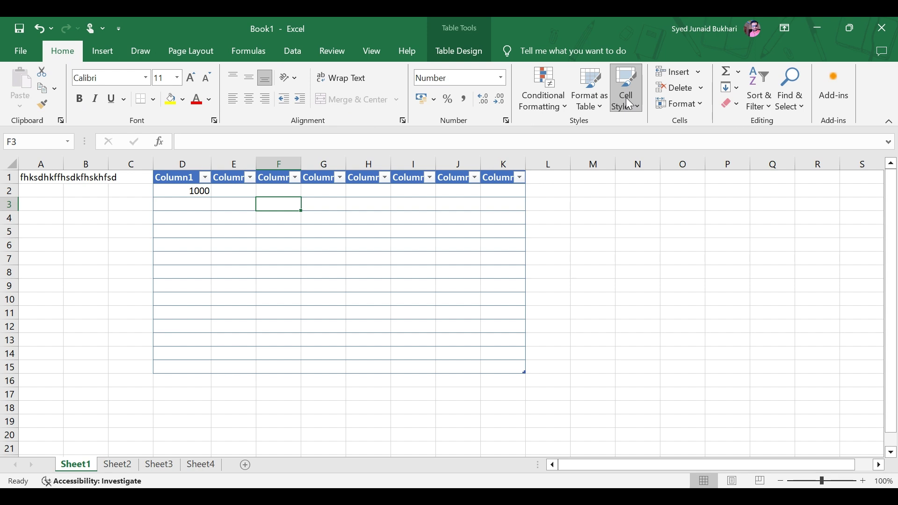
pyautogui.click(180, 188)
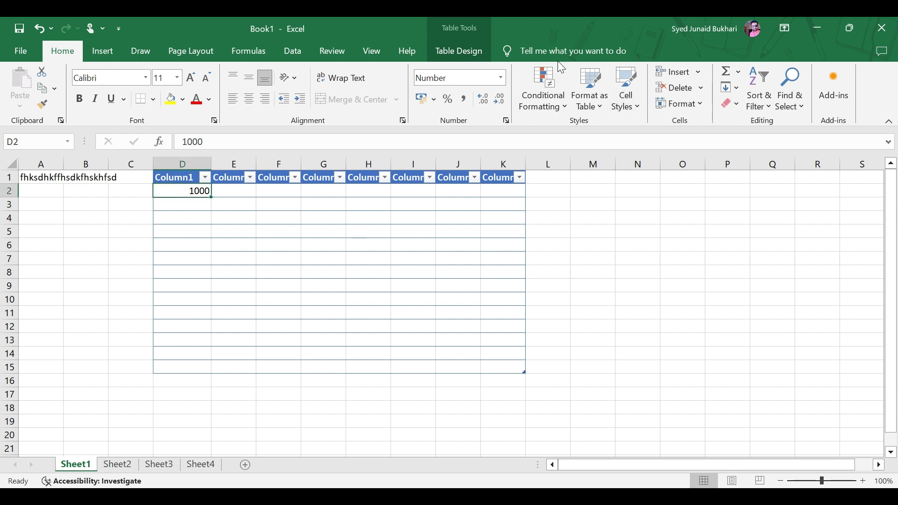
pyautogui.click(623, 107)
pyautogui.click(536, 141)
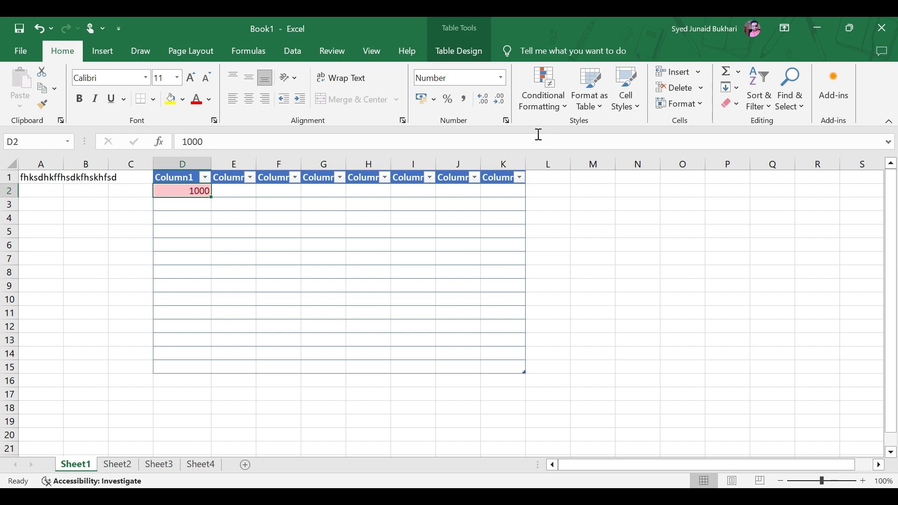
pyautogui.click(633, 100)
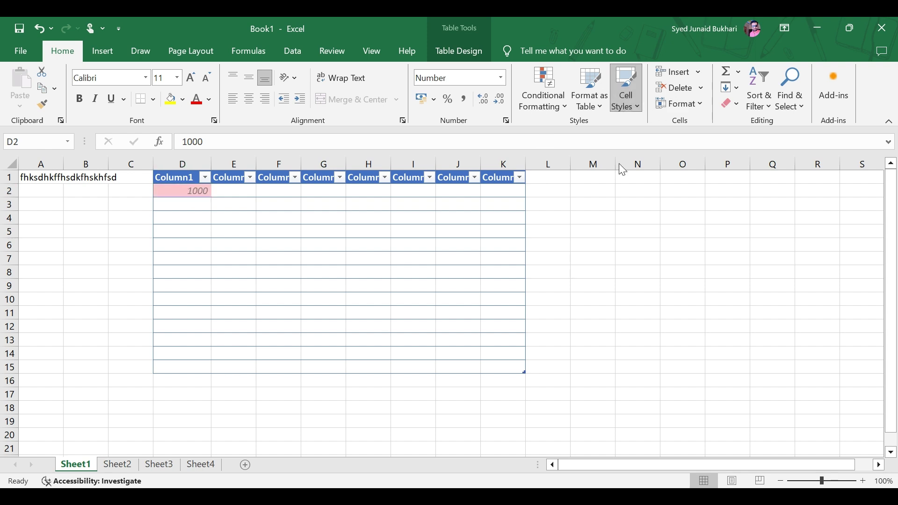
pyautogui.click(620, 142)
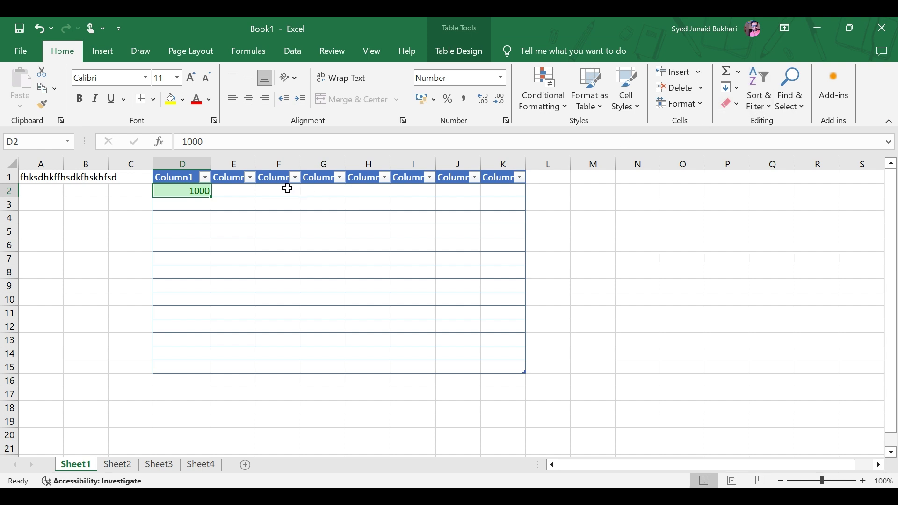
# Insert a new table row above row 2, starting from cell E2.
pyautogui.click(251, 190)
pyautogui.click(669, 73)
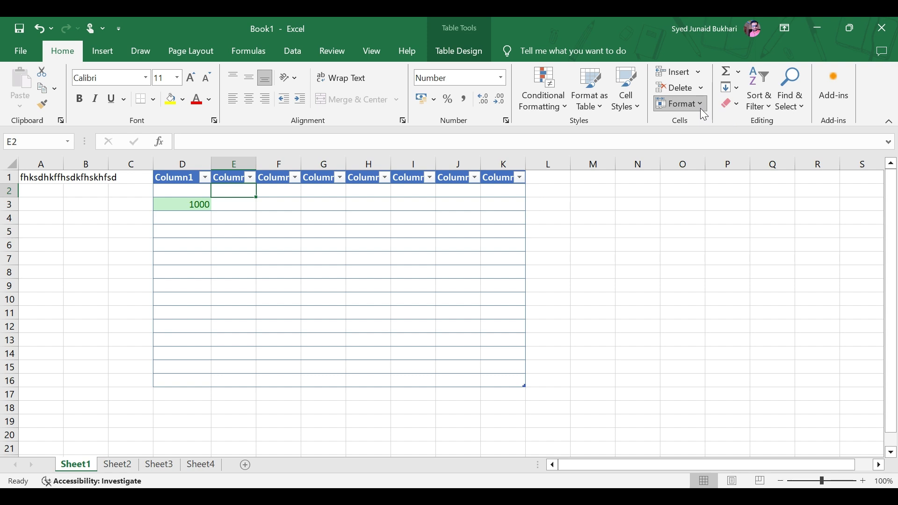
# Insert a COUNT function in cell E2, then delete the formula.
pyautogui.click(740, 73)
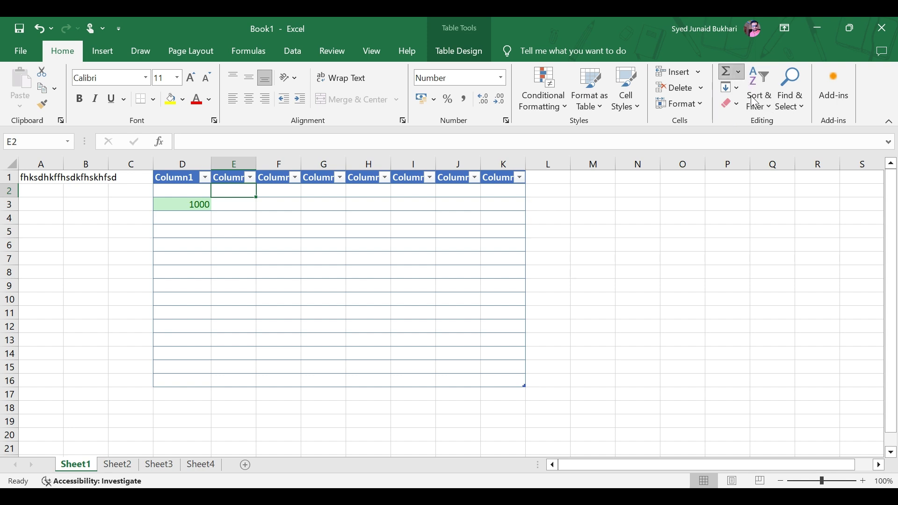
pyautogui.click(761, 124)
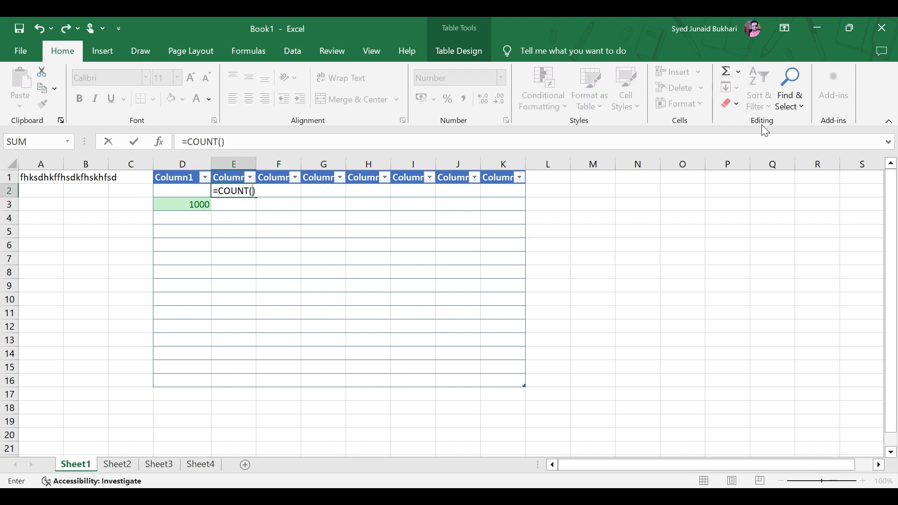
pyautogui.click(625, 140)
pyautogui.press('BackSpace')
pyautogui.press('BackSpace')
pyautogui.press('BackSpace')
pyautogui.press('BackSpace')
pyautogui.press('BackSpace')
pyautogui.press('BackSpace')
pyautogui.press('BackSpace')
pyautogui.press('BackSpace')
pyautogui.press('Return')
# Fill cell F2 down from the column header above it.
pyautogui.press('Up')
pyautogui.press('Right')
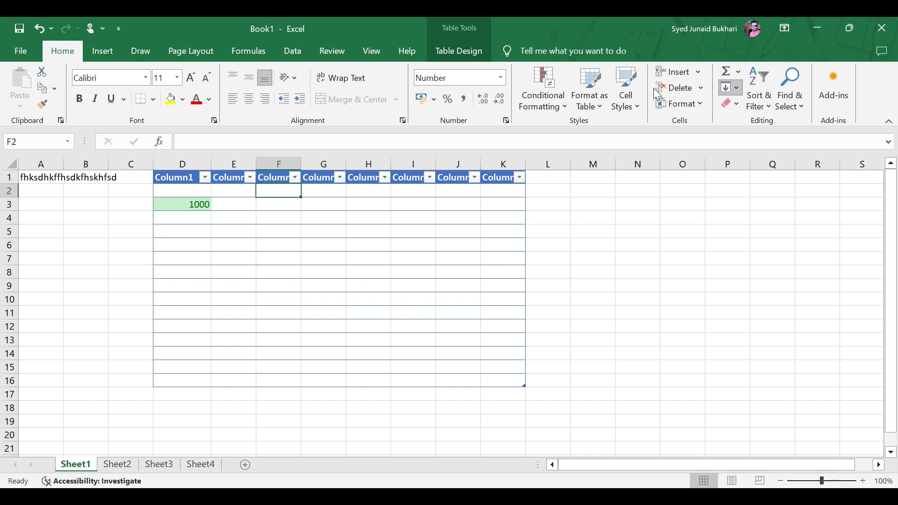
pyautogui.hotkey('ctrl', 'd')
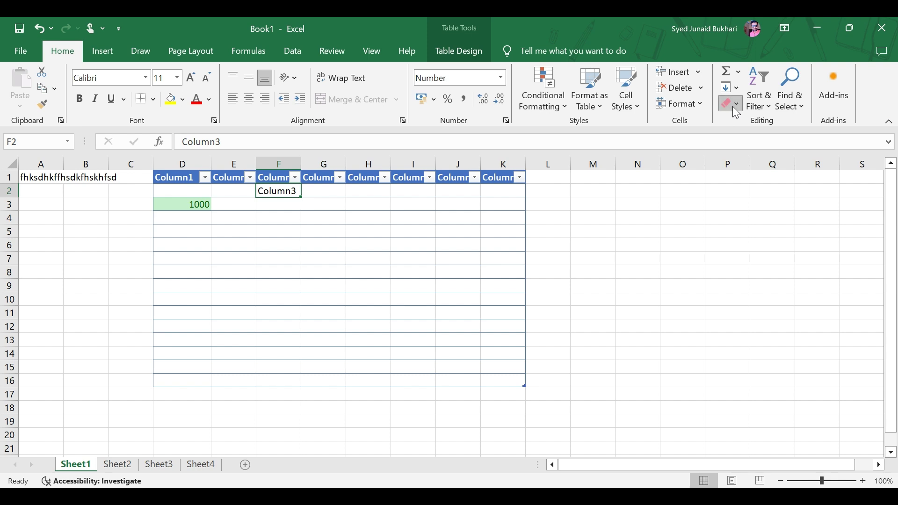
# Clear the formatting of cell D3, then delete its contents.
pyautogui.click(194, 206)
pyautogui.click(732, 105)
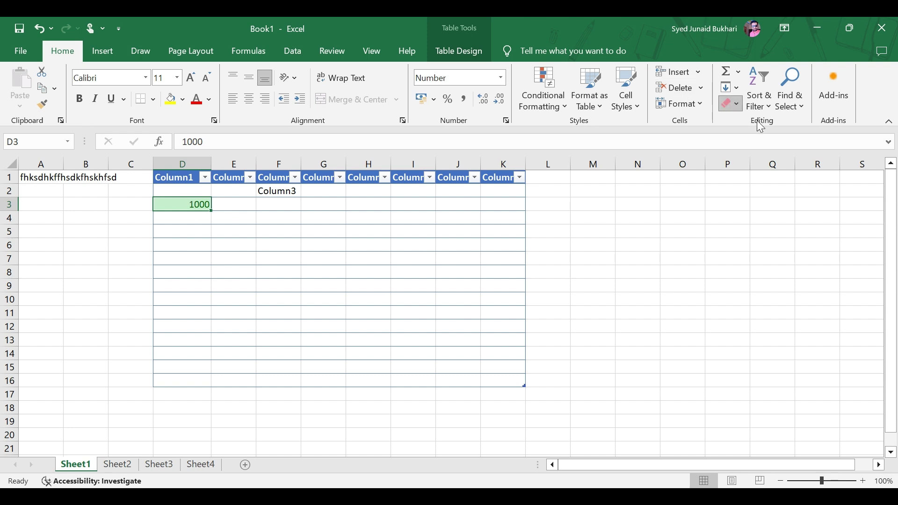
pyautogui.click(768, 134)
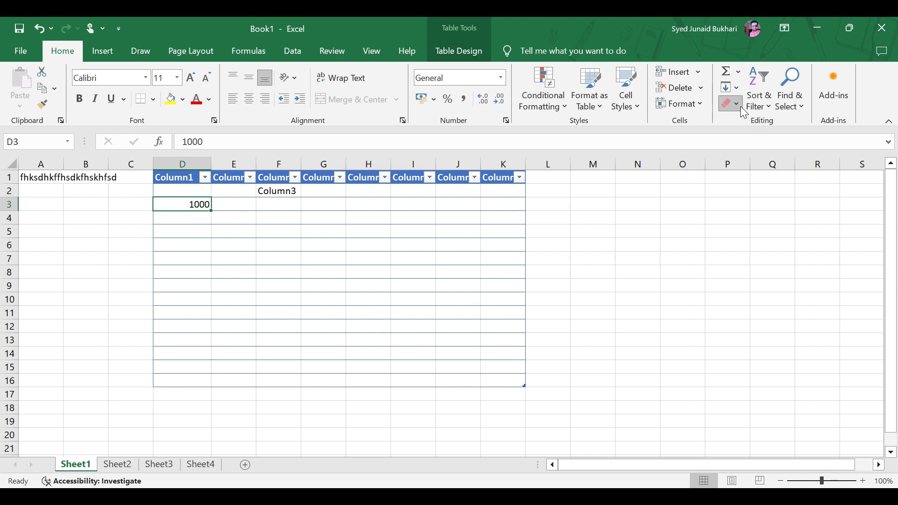
pyautogui.press('Delete')
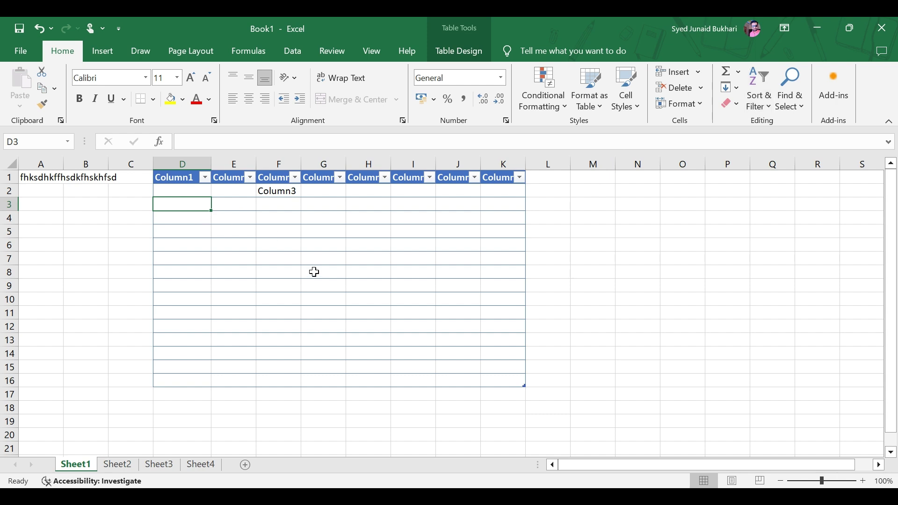
# Enter dsada, adsd, fdgdg, dfgdfg, gdfgdf and jhkghk in cells D3 to D8.
pyautogui.write('dsada')
pyautogui.press('Return')
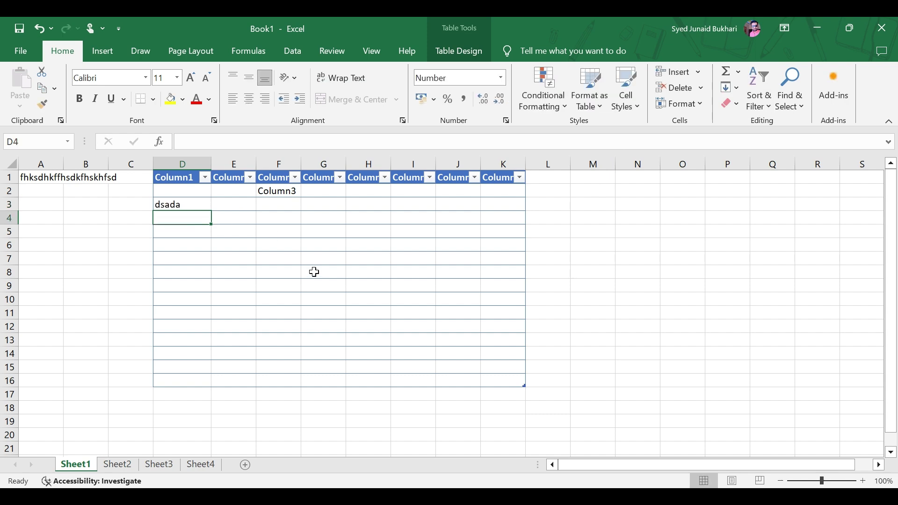
pyautogui.write('adsd')
pyautogui.press('Return')
pyautogui.write('fdgdg')
pyautogui.press('Return')
pyautogui.write('dfgdfg')
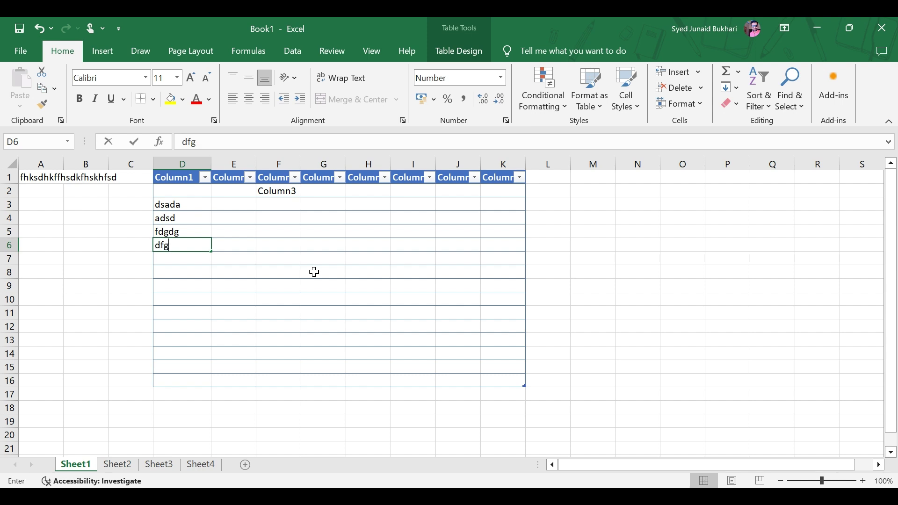
pyautogui.press('Return')
pyautogui.write('gdfgdf')
pyautogui.press('Return')
pyautogui.write('jhkghk')
pyautogui.press('Return')
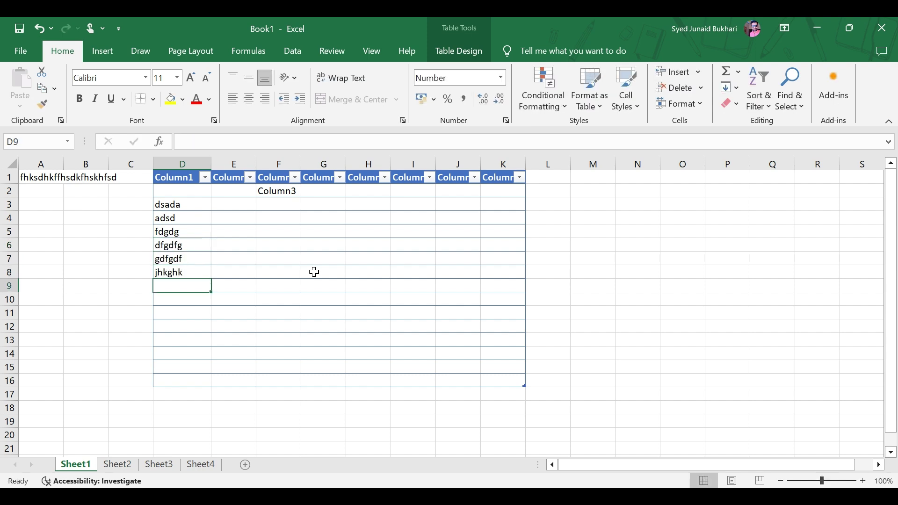
# Enter khjkh, hg, hjklj, lkkkjl, uyiyuiuy and rytr in cells D9 to D14.
pyautogui.write('khjkh')
pyautogui.press('Return')
pyautogui.write('hg')
pyautogui.press('Return')
pyautogui.write('hjklj')
pyautogui.press('Return')
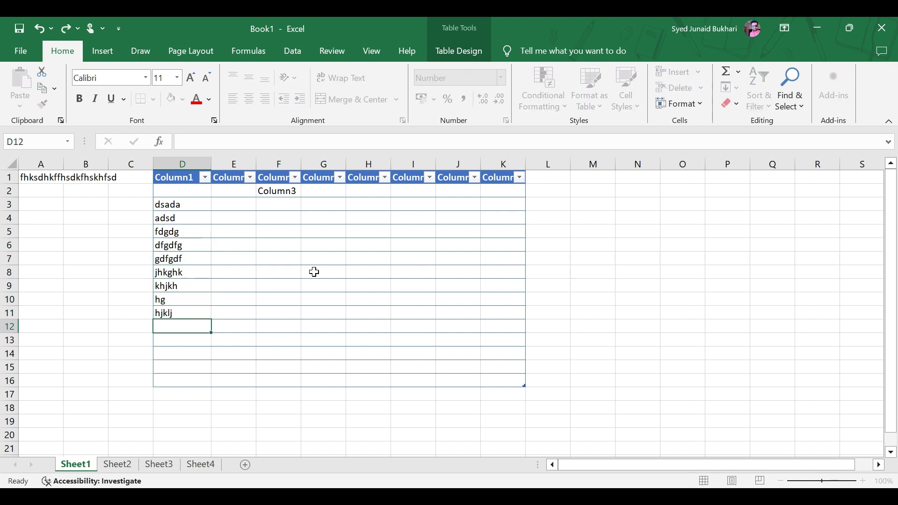
pyautogui.write('lkkjl')
pyautogui.press('Return')
pyautogui.write('uyiyuiuy')
pyautogui.press('Return')
pyautogui.write('rytr')
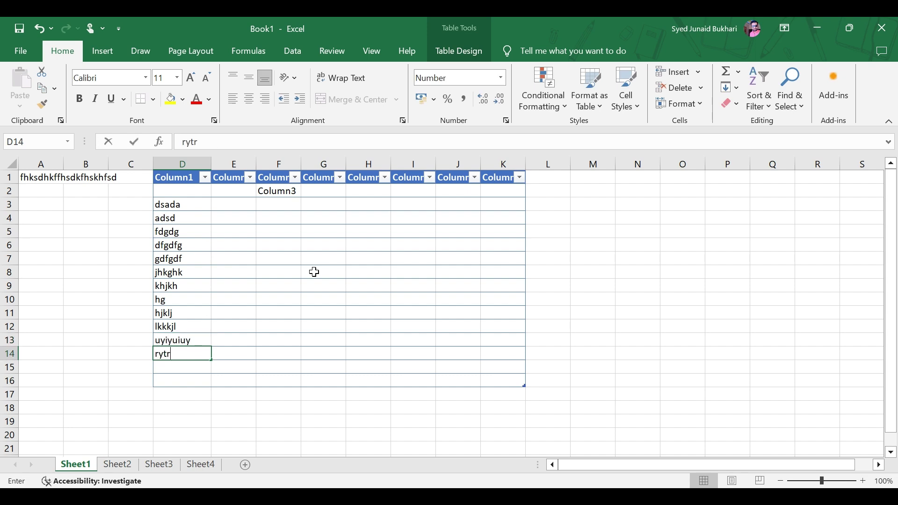
pyautogui.hotkey('ctrl', 'Return')
# Copy the text entries in D3:D14 and paste them into column E starting at E3.
pyautogui.press('Up')
pyautogui.press('Up')
pyautogui.press('Up')
pyautogui.press('Up')
pyautogui.press('Up')
pyautogui.press('Up')
pyautogui.press('Up')
pyautogui.press('Up')
pyautogui.press('Up')
pyautogui.press('Up')
pyautogui.press('Up')
pyautogui.hotkey('shift', 'Down')
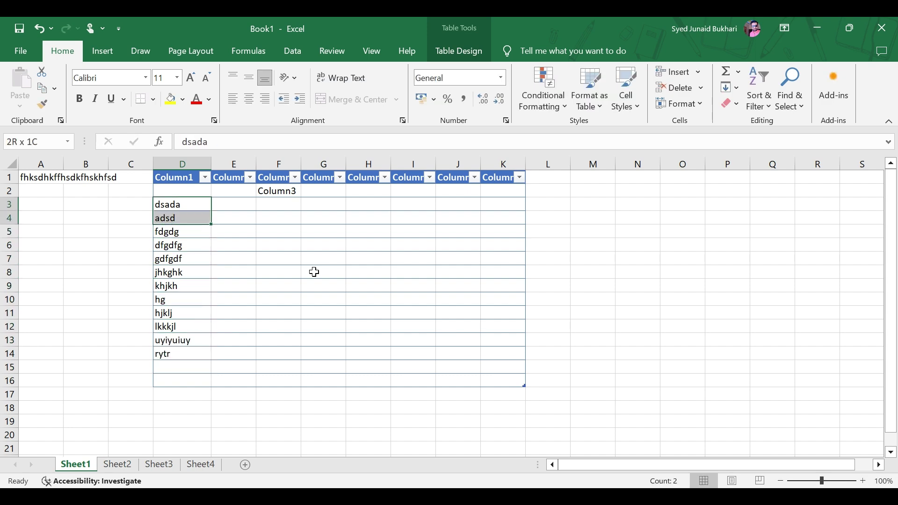
pyautogui.hotkey('shift', 'Down')
pyautogui.hotkey('shift', 'Down')
pyautogui.hotkey('shift', 'Down')
pyautogui.hotkey('shift', 'Down')
pyautogui.hotkey('shift', 'Down')
pyautogui.hotkey('shift', 'Down')
pyautogui.hotkey('shift', 'Down')
pyautogui.hotkey('shift', 'Down')
pyautogui.hotkey('shift', 'Down')
pyautogui.hotkey('shift', 'Down')
pyautogui.hotkey('ctrl', 'c')
pyautogui.press('Right')
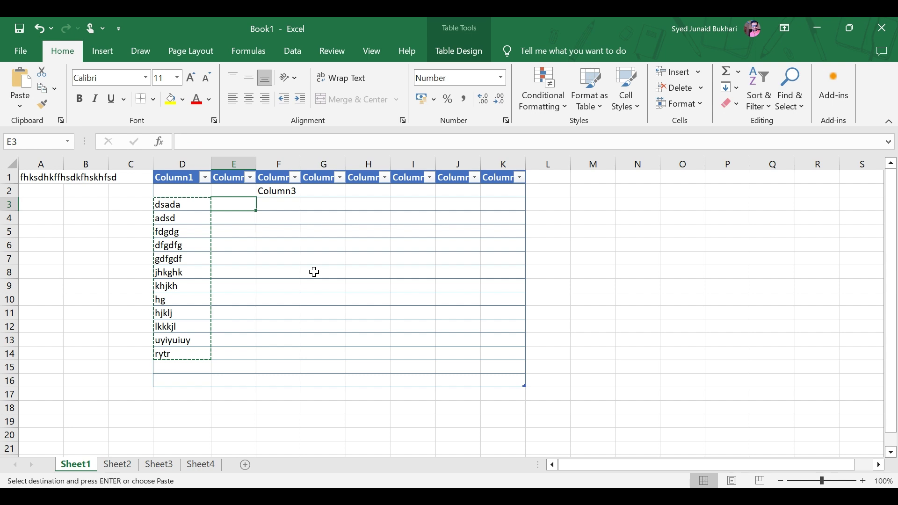
pyautogui.hotkey('ctrl', 'v')
pyautogui.press('Right')
pyautogui.press('Left')
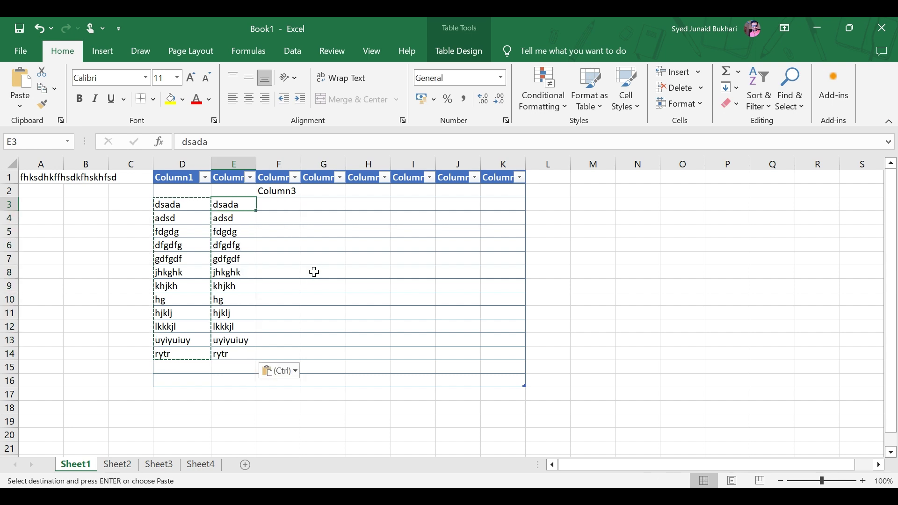
# Sort the table from A to Z by Column1, then undo the sort.
pyautogui.press('Left')
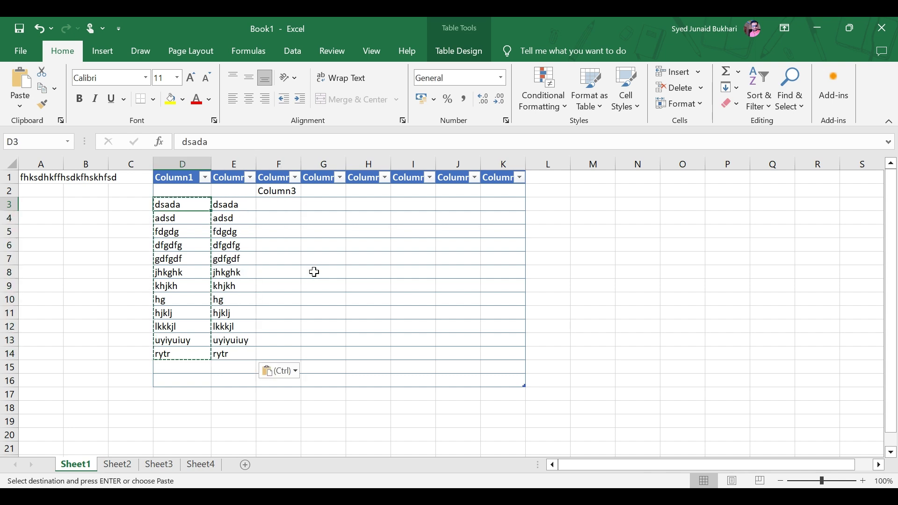
pyautogui.hotkey('shift', 'Down')
pyautogui.hotkey('shift', 'Down')
pyautogui.hotkey('shift', 'Down')
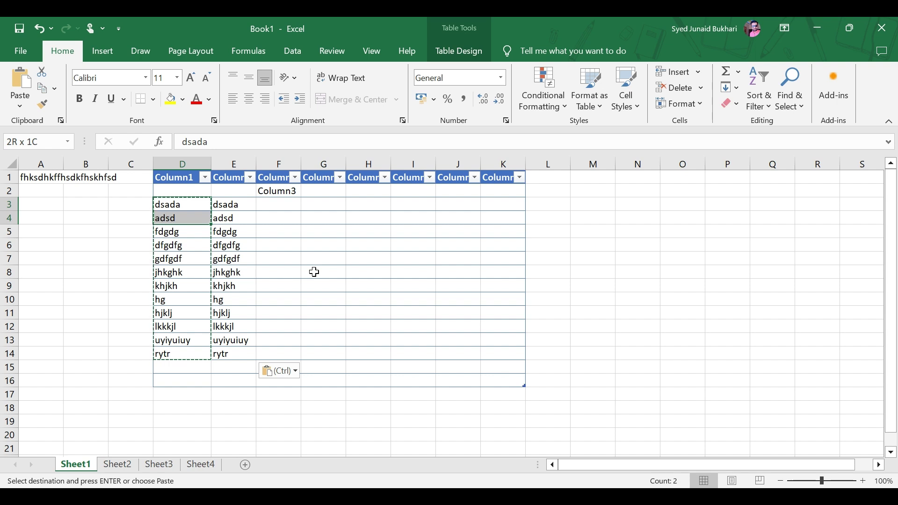
pyautogui.hotkey('ctrl', 'space')
pyautogui.hotkey('ctrl', 'space')
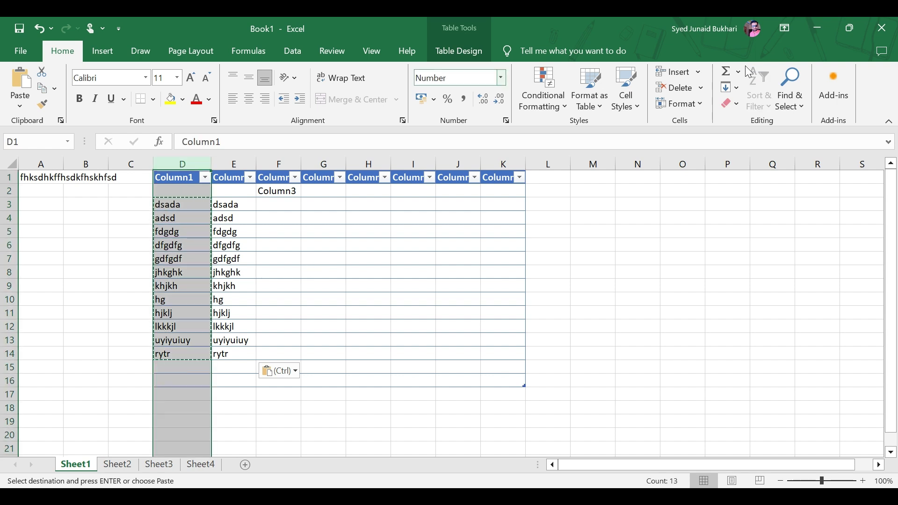
pyautogui.click(155, 217)
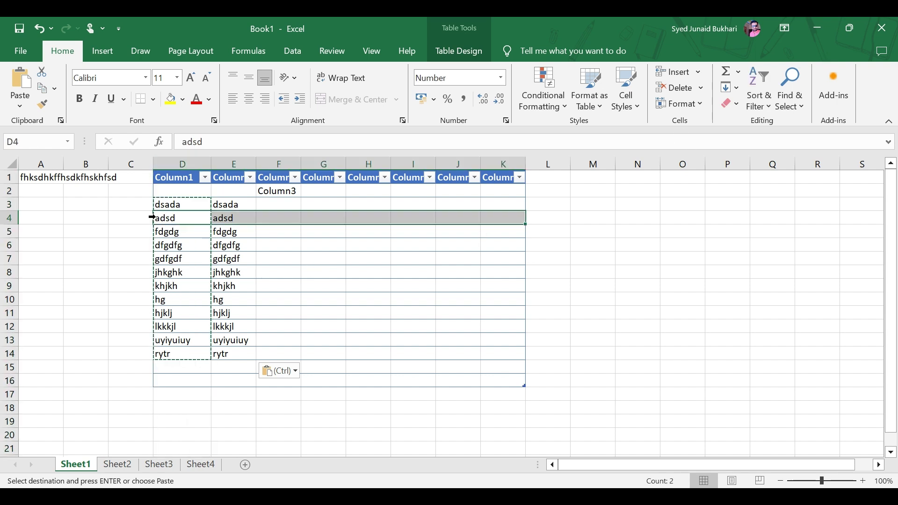
pyautogui.click(180, 204)
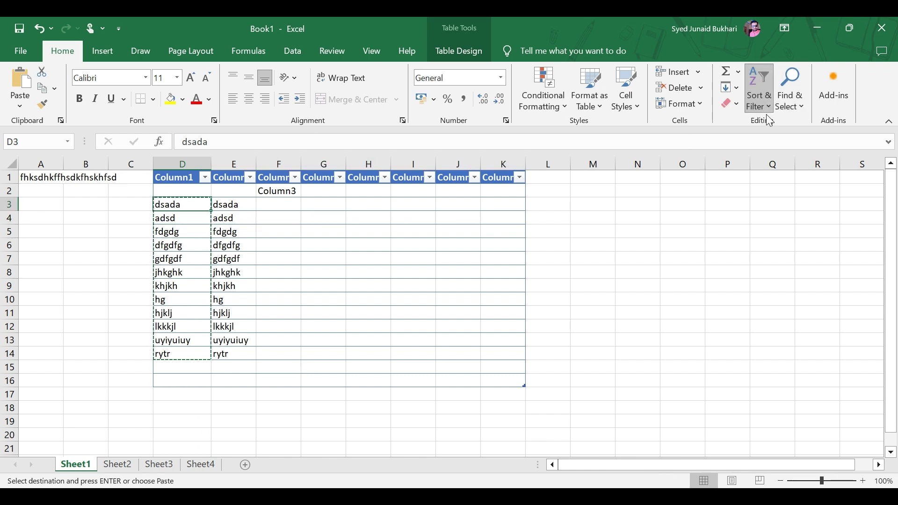
pyautogui.click(782, 123)
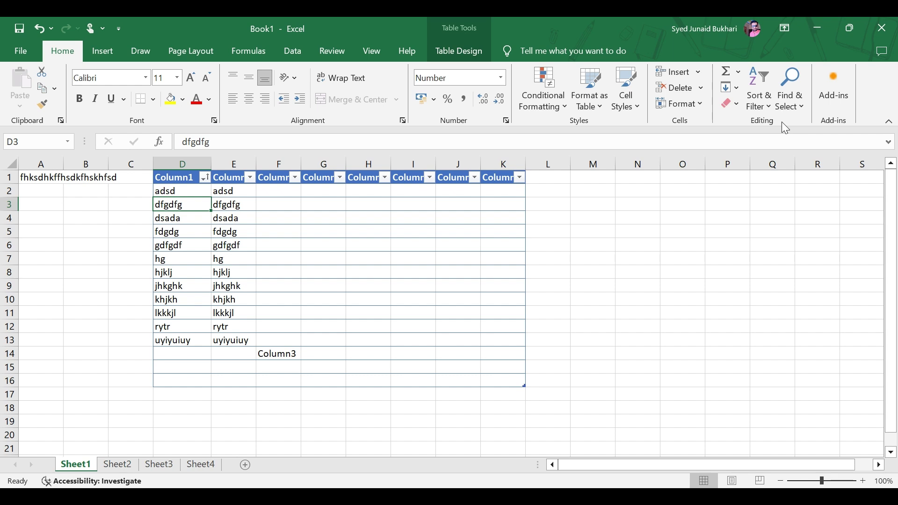
pyautogui.hotkey('ctrl', 'z')
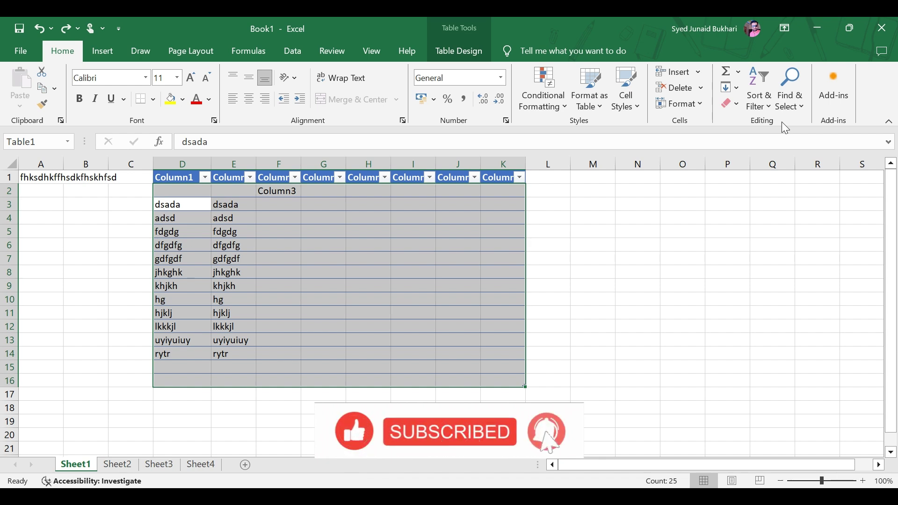
# Sort the table rows from A to Z by Column1 and select the empty cell N3.
pyautogui.click(767, 96)
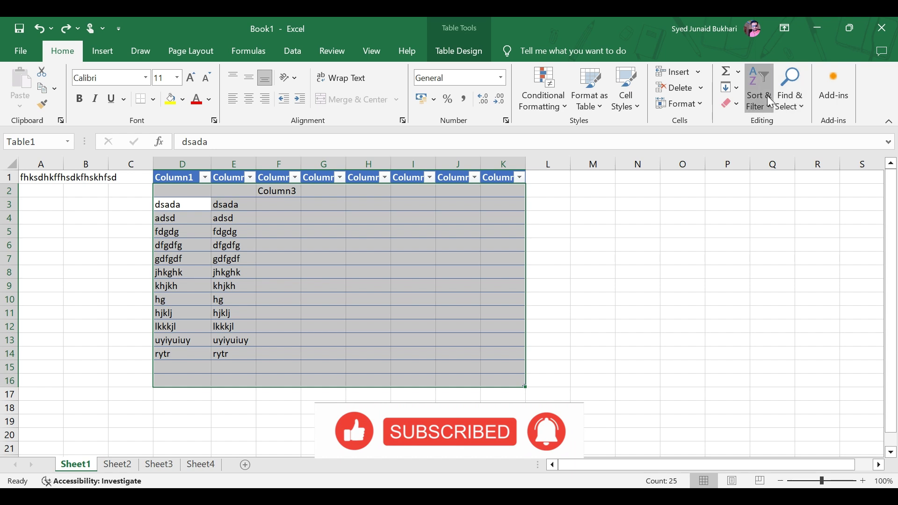
pyautogui.click(770, 124)
pyautogui.click(623, 202)
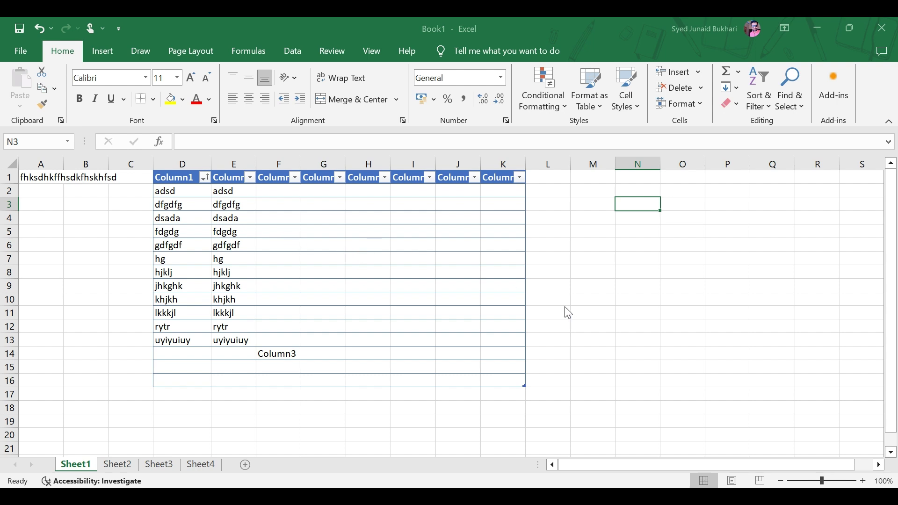
# Open the list of available add-ins.
pyautogui.click(837, 109)
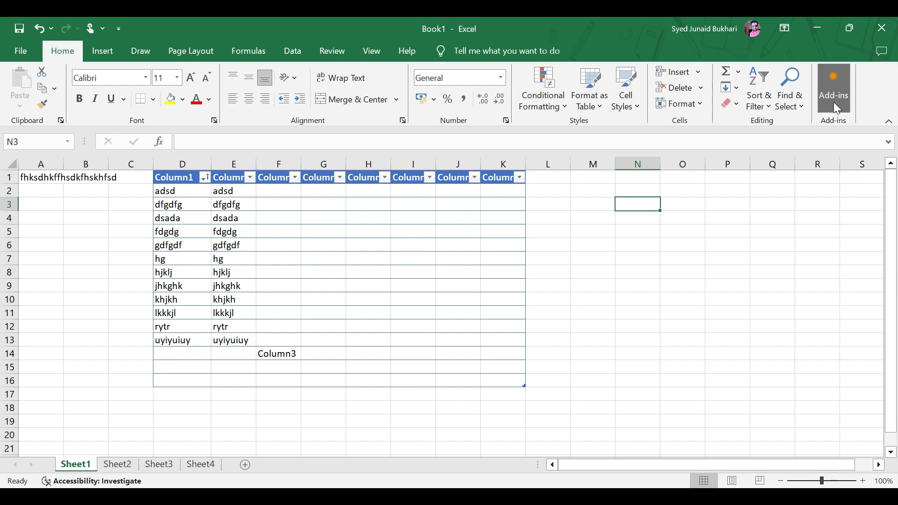